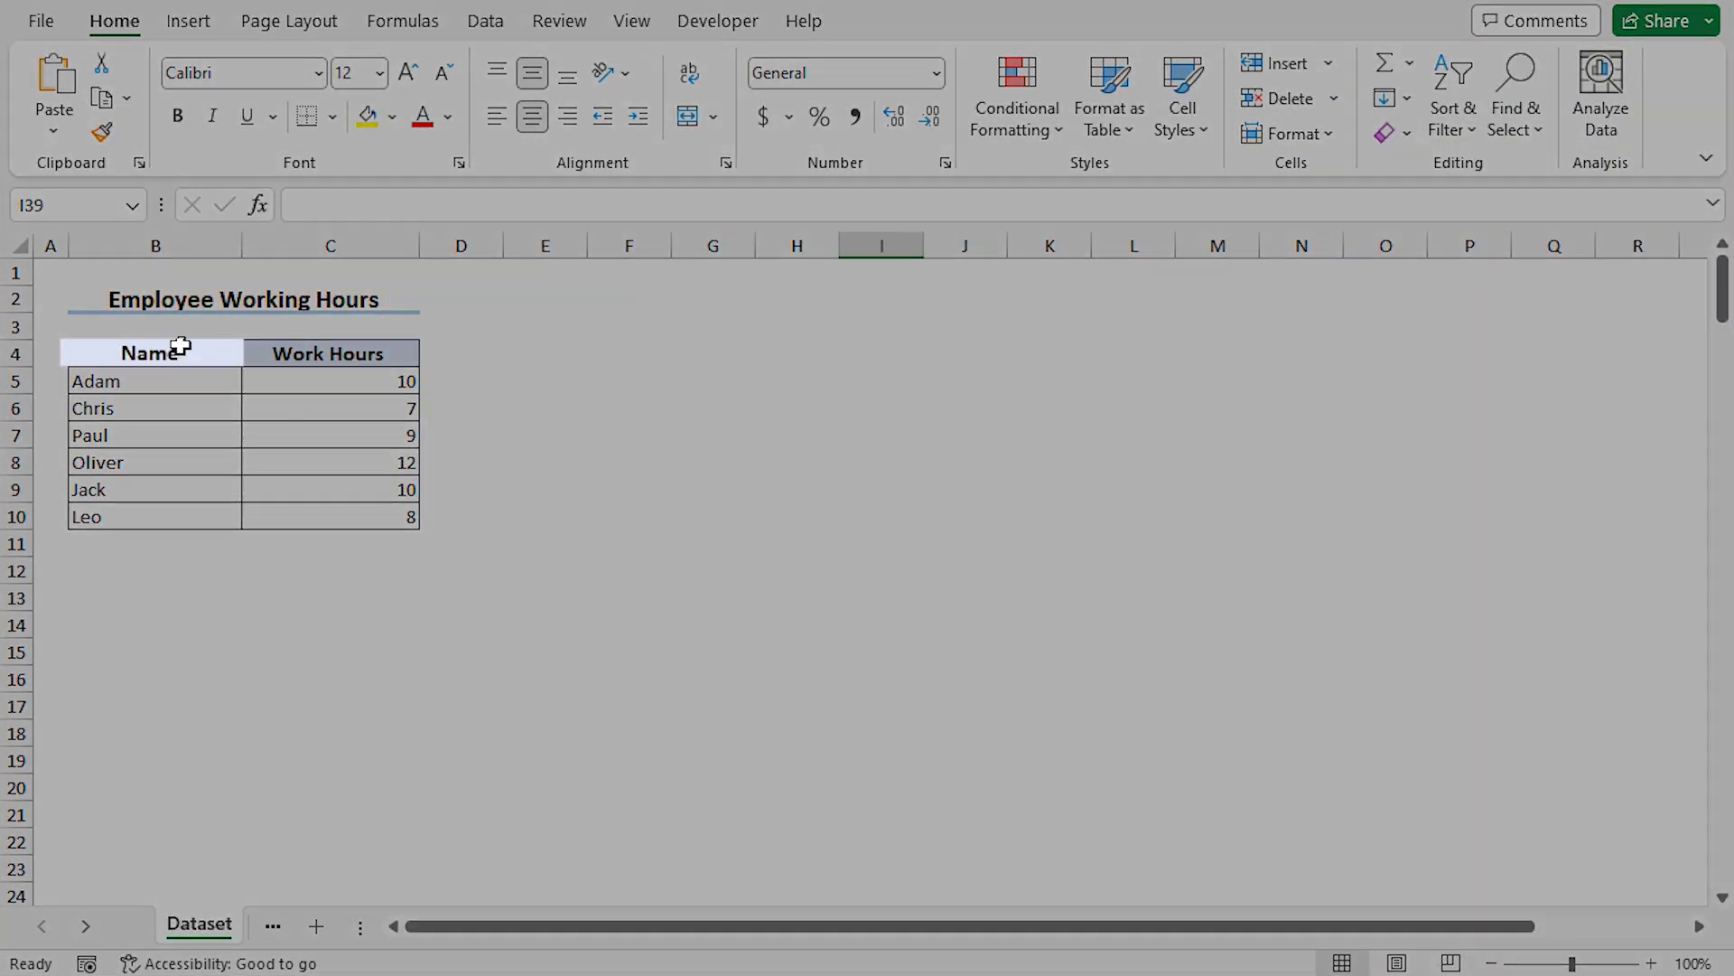
Insert a 2-D pie chart from the Name and Work Hours range B4:C10 on the Making Pie Chart sheet
click(181, 348)
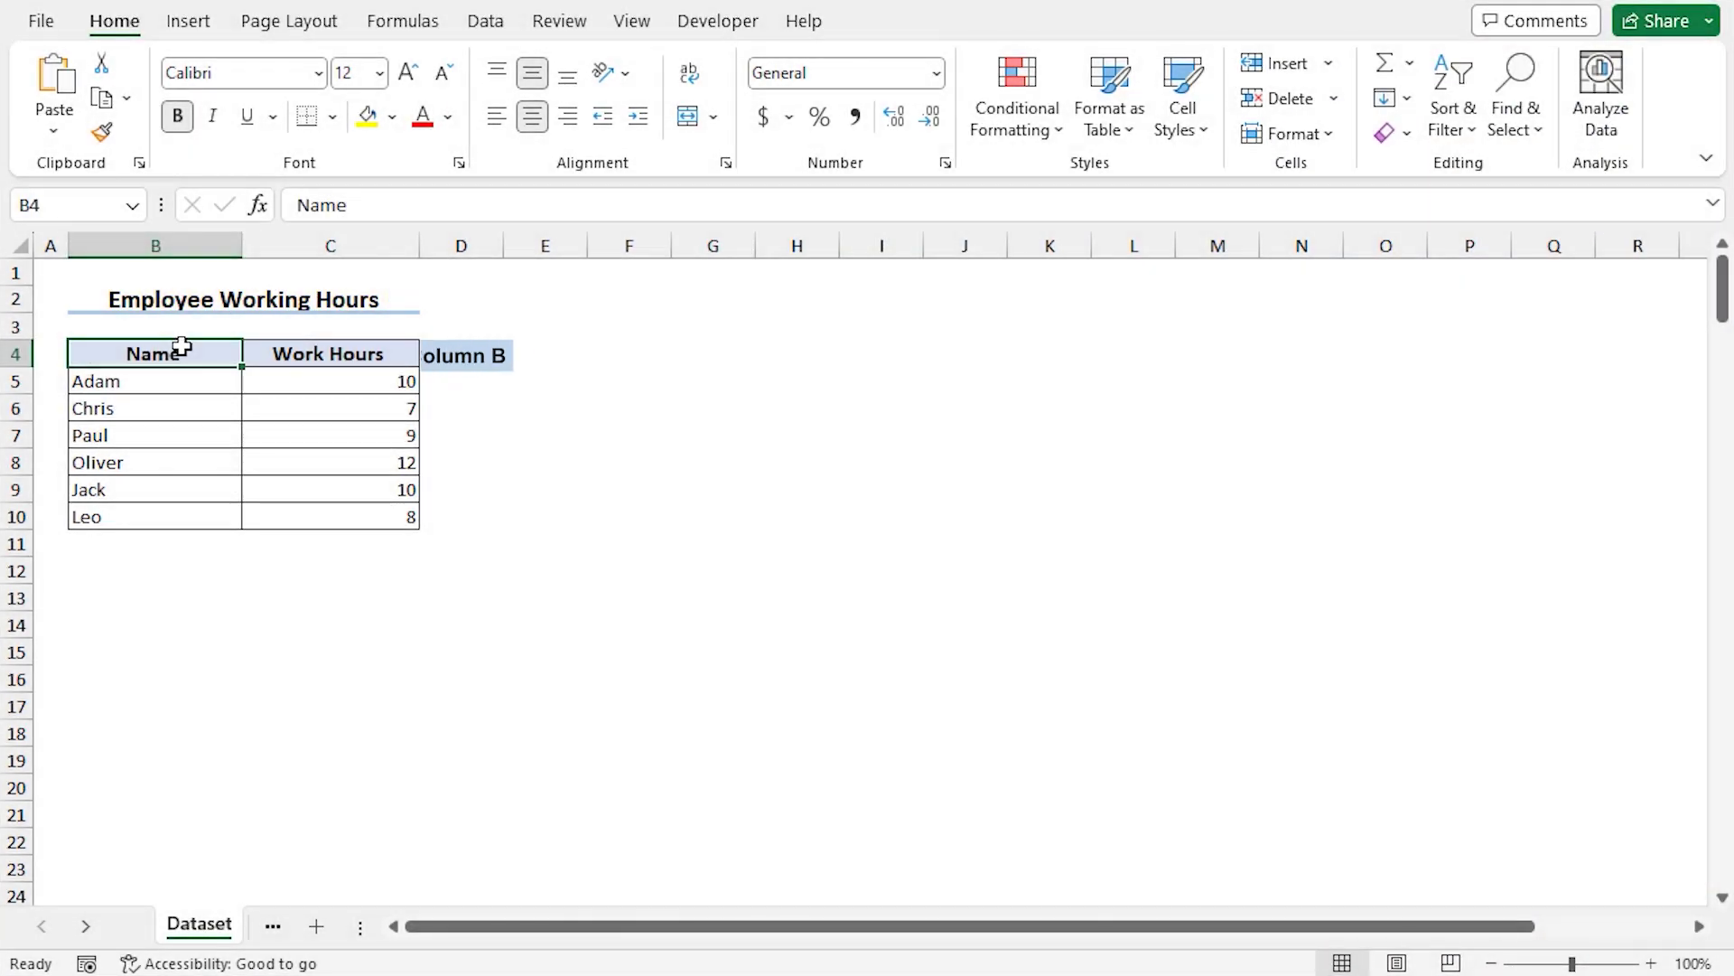
click(398, 362)
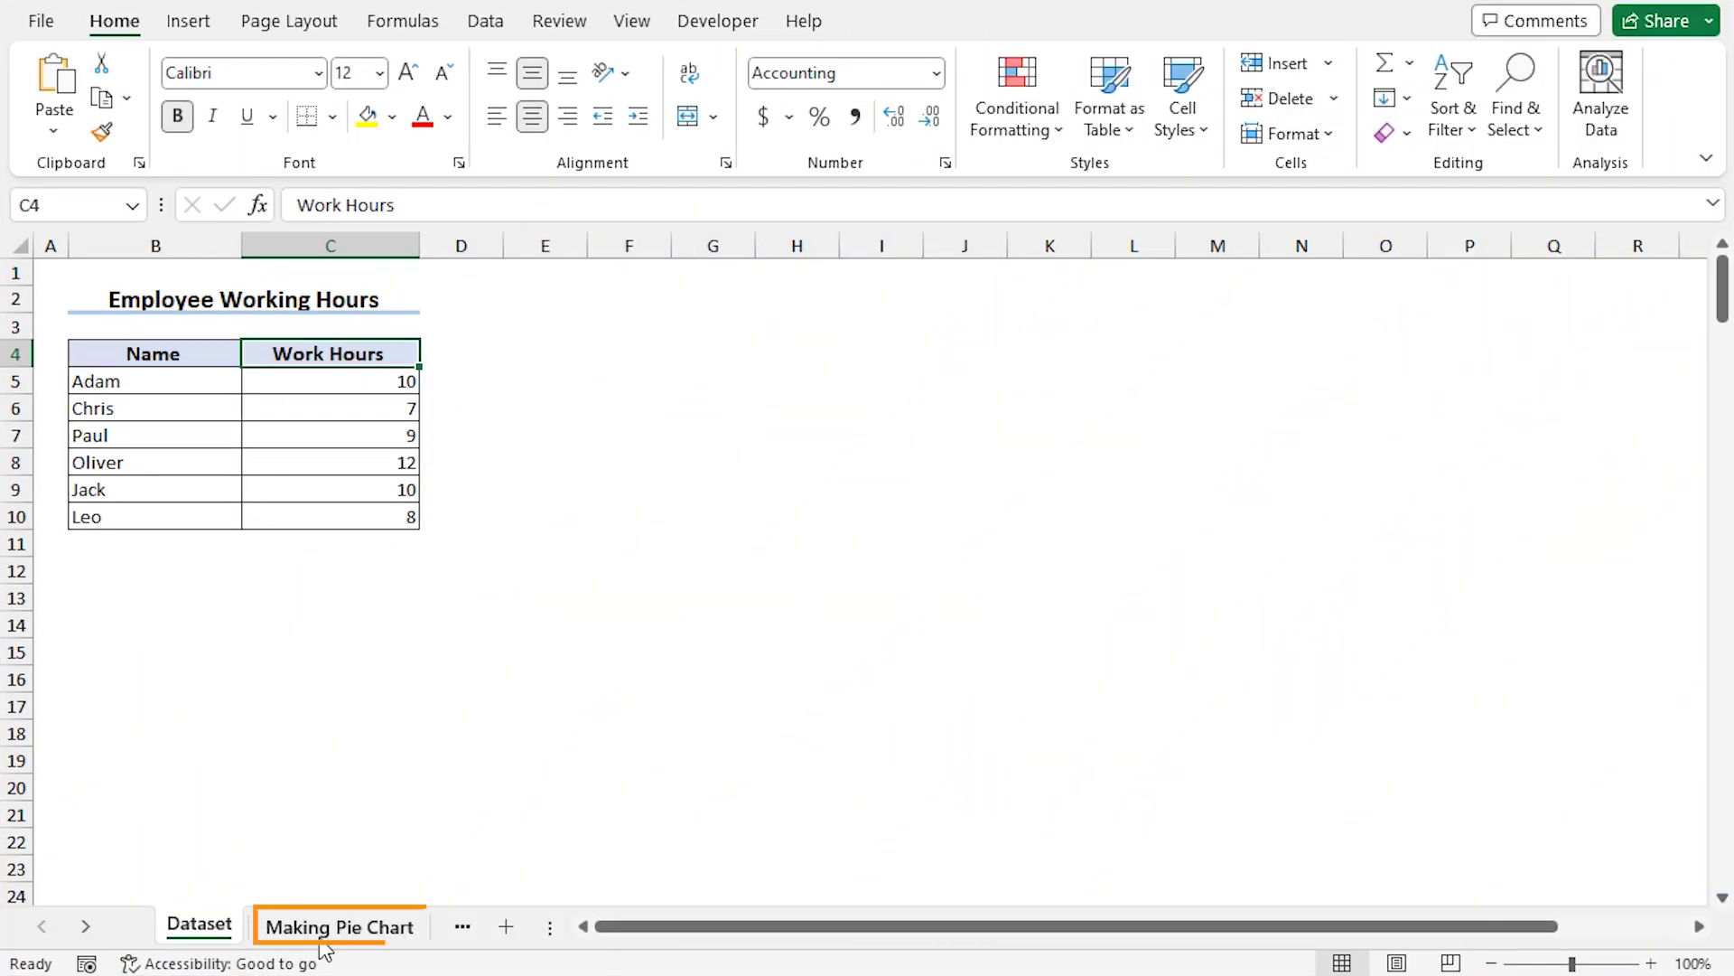
click(377, 937)
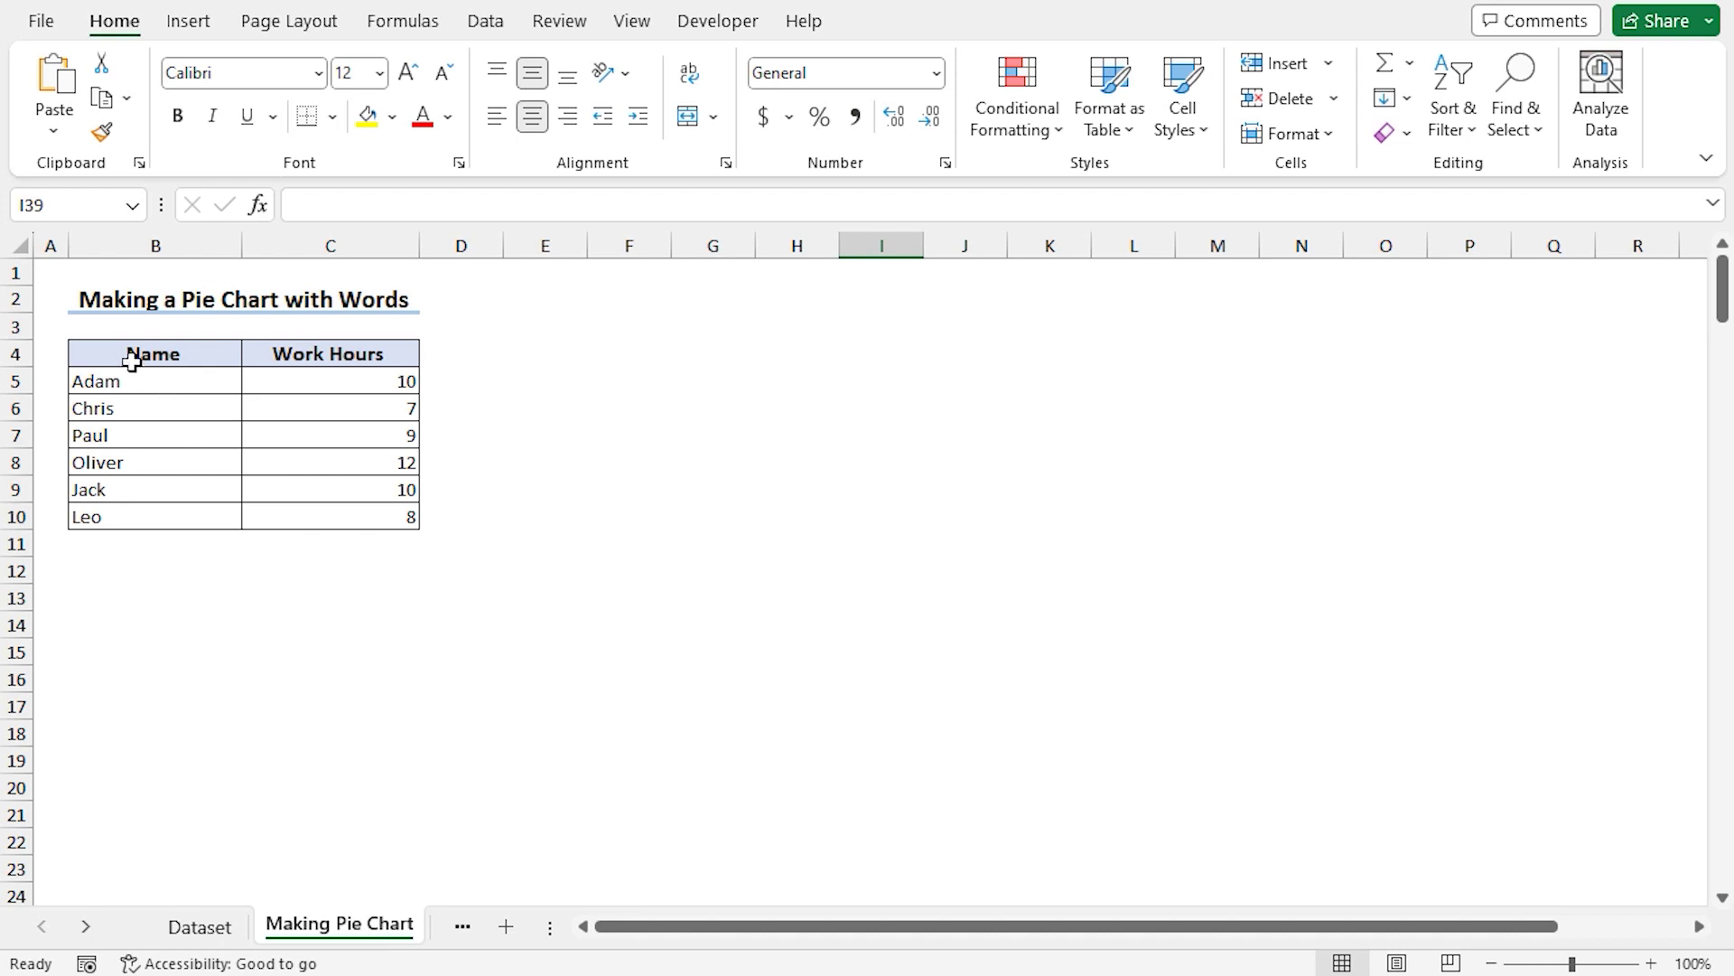
drag(132, 362, 360, 516)
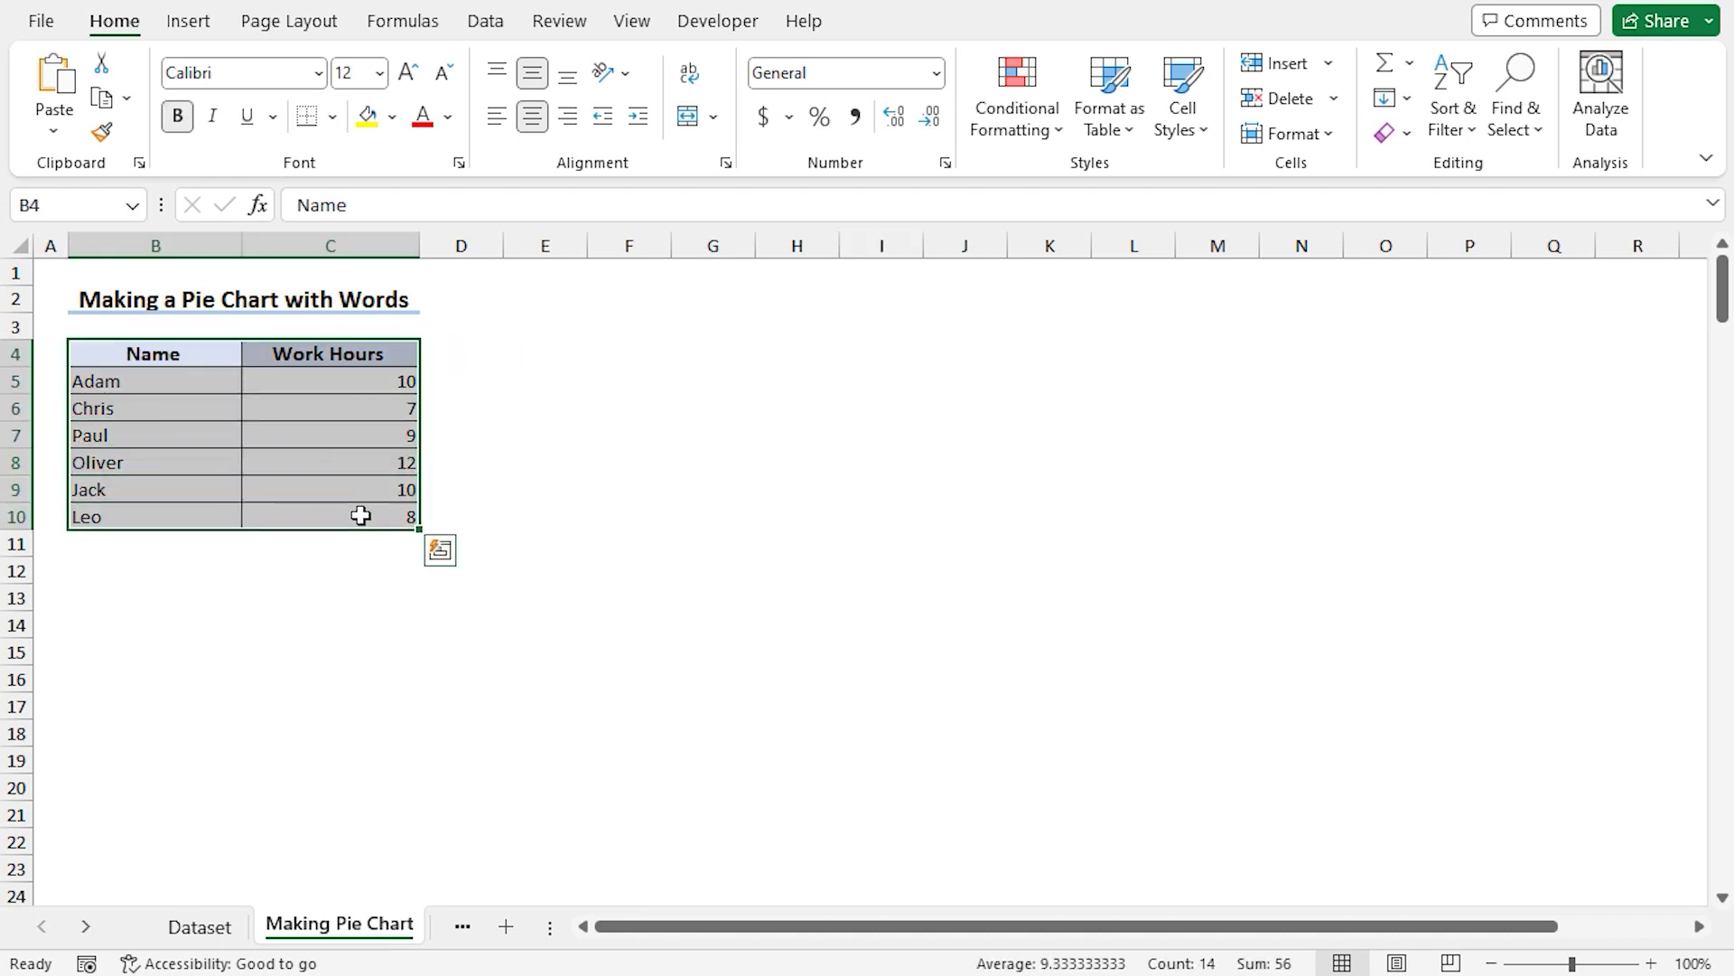
click(190, 22)
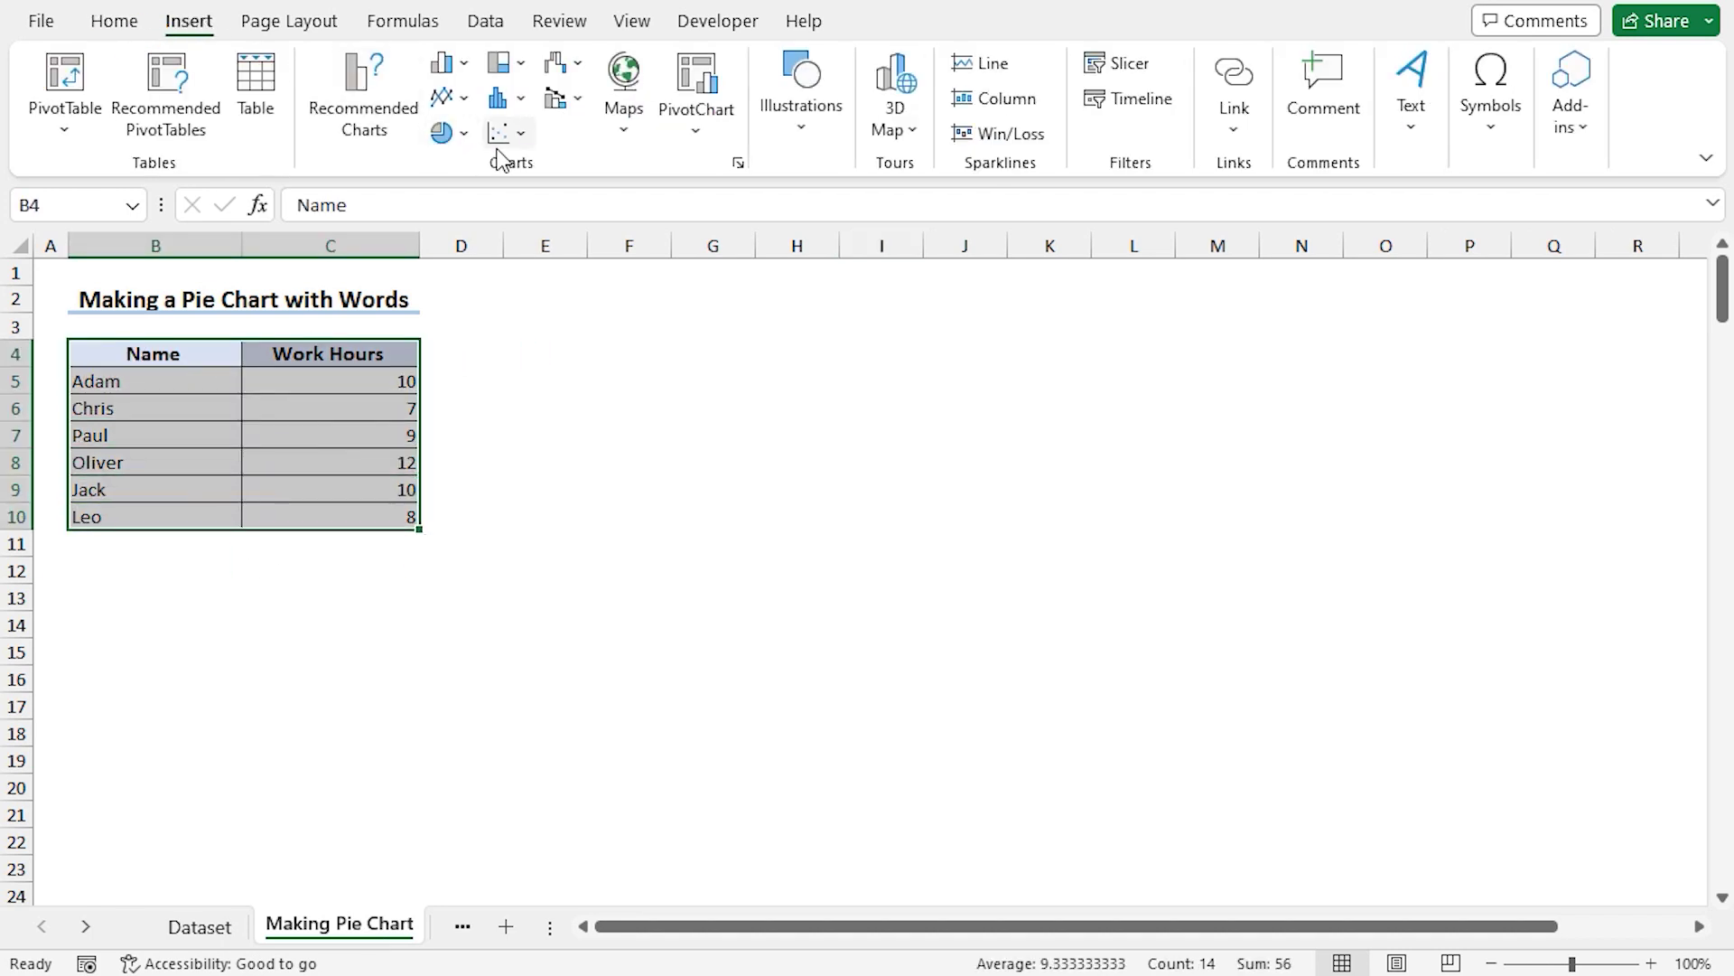
click(443, 133)
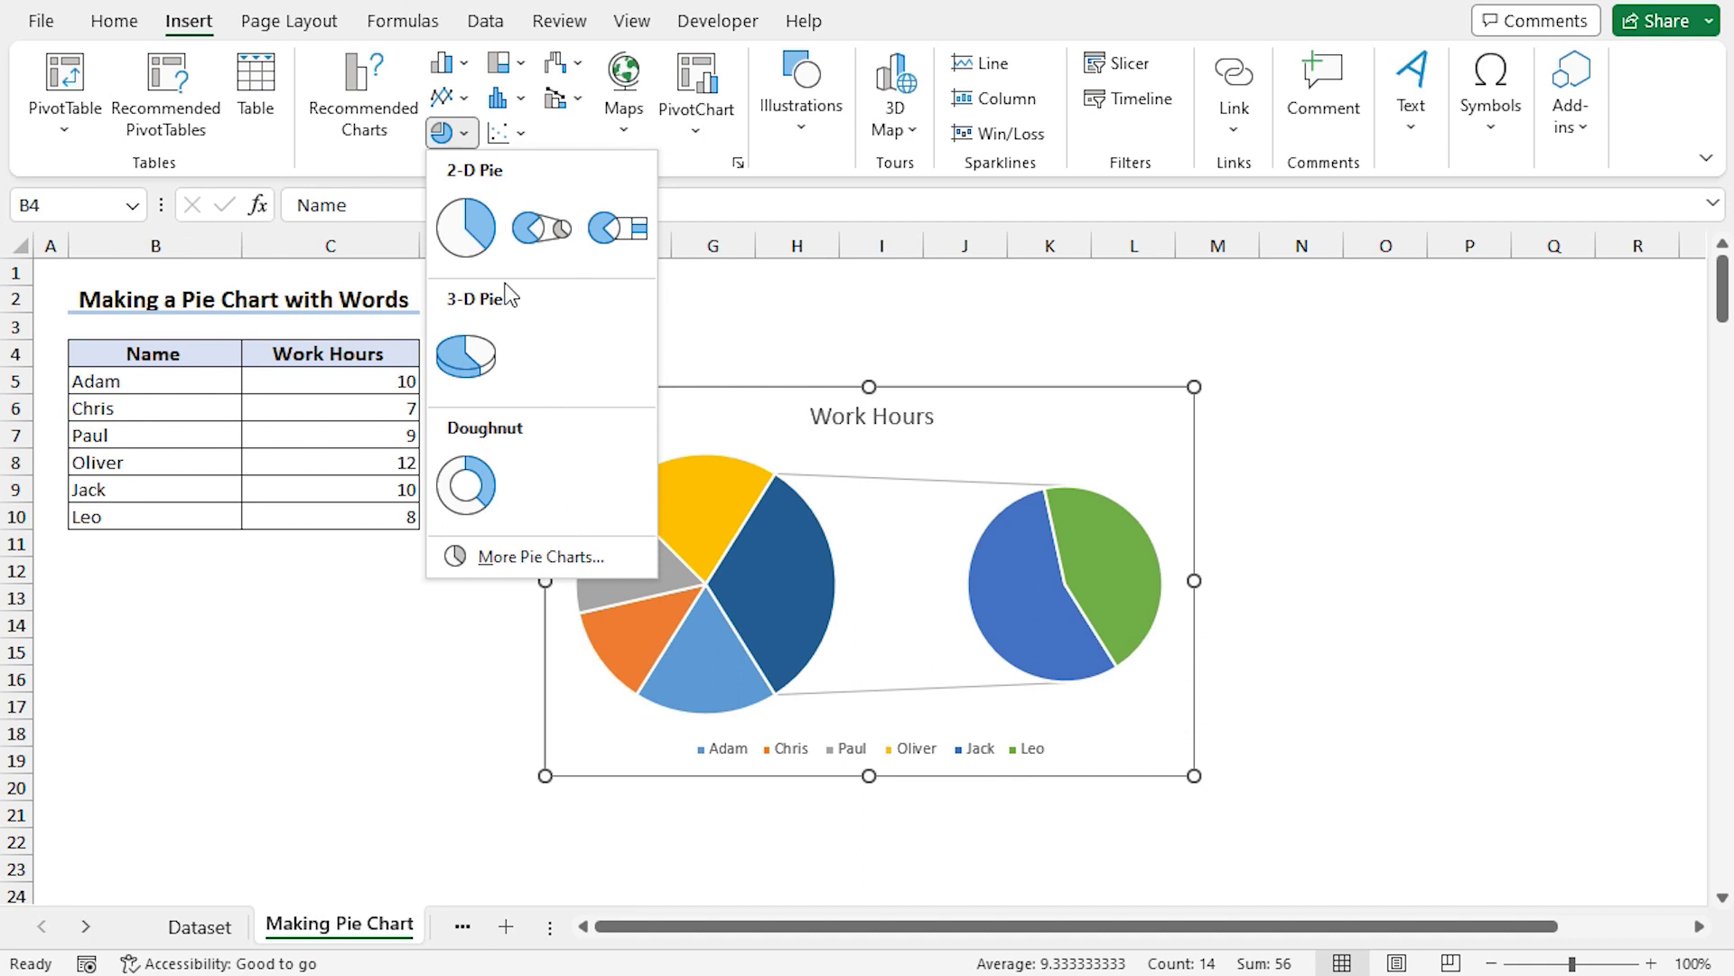
click(481, 232)
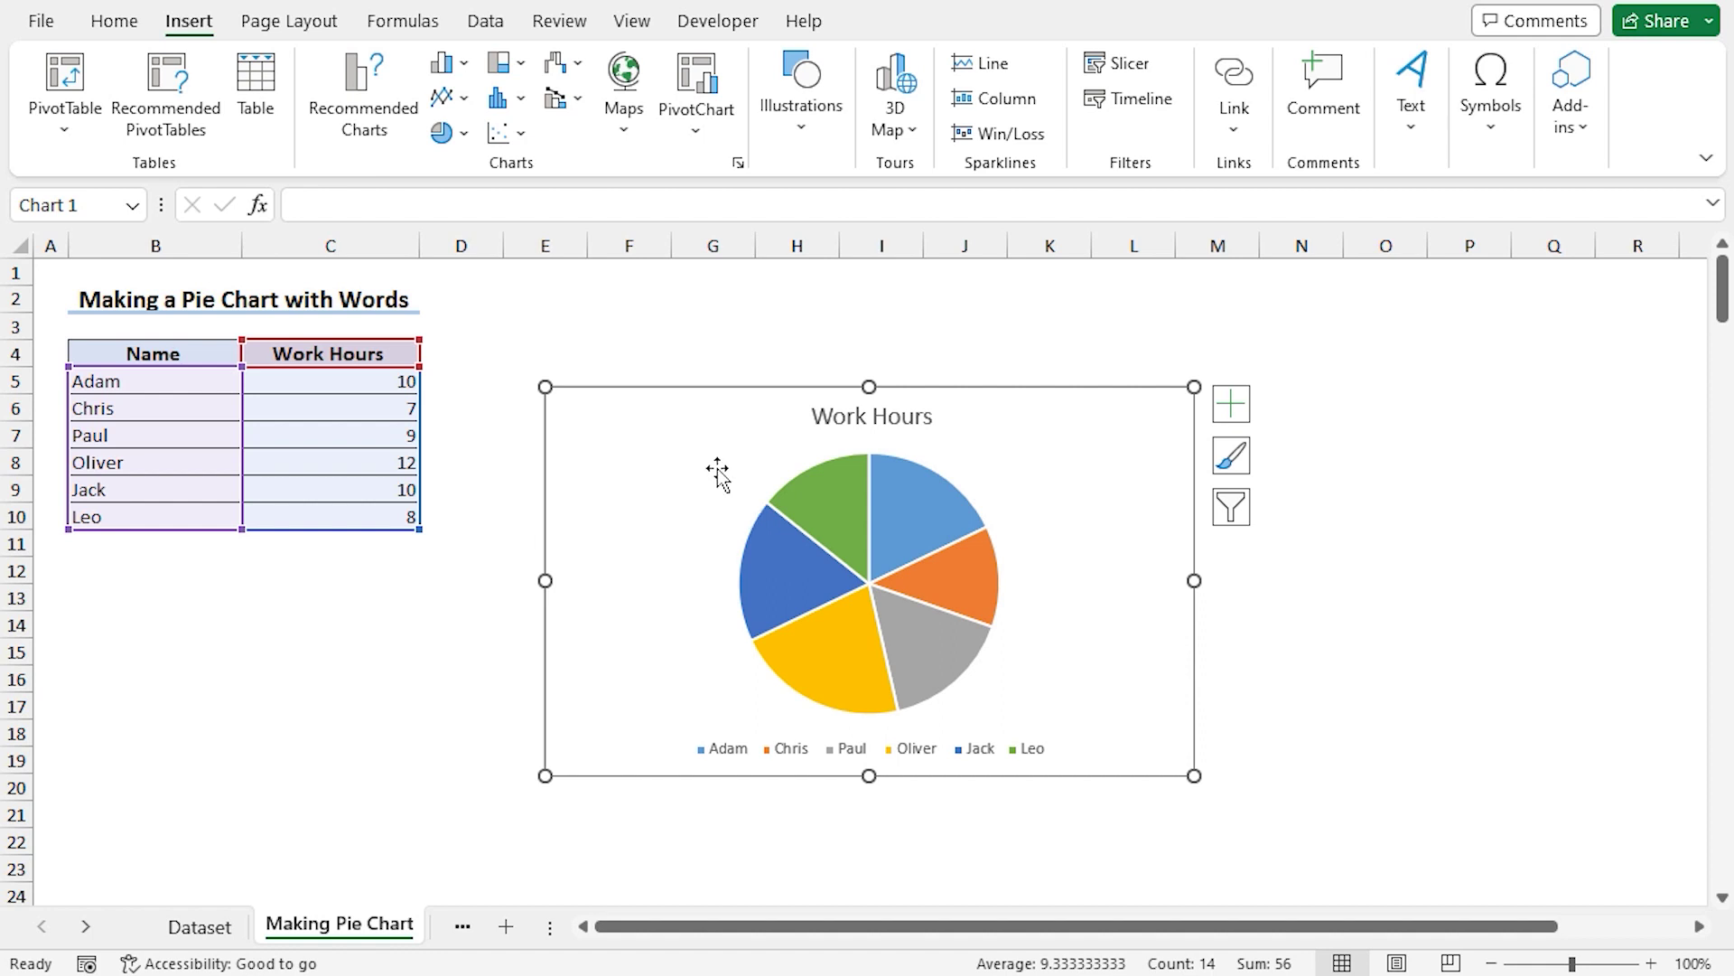
Turn on data labels showing each slice's work hours (10, 7, 9, 12, 10, 8)
click(718, 471)
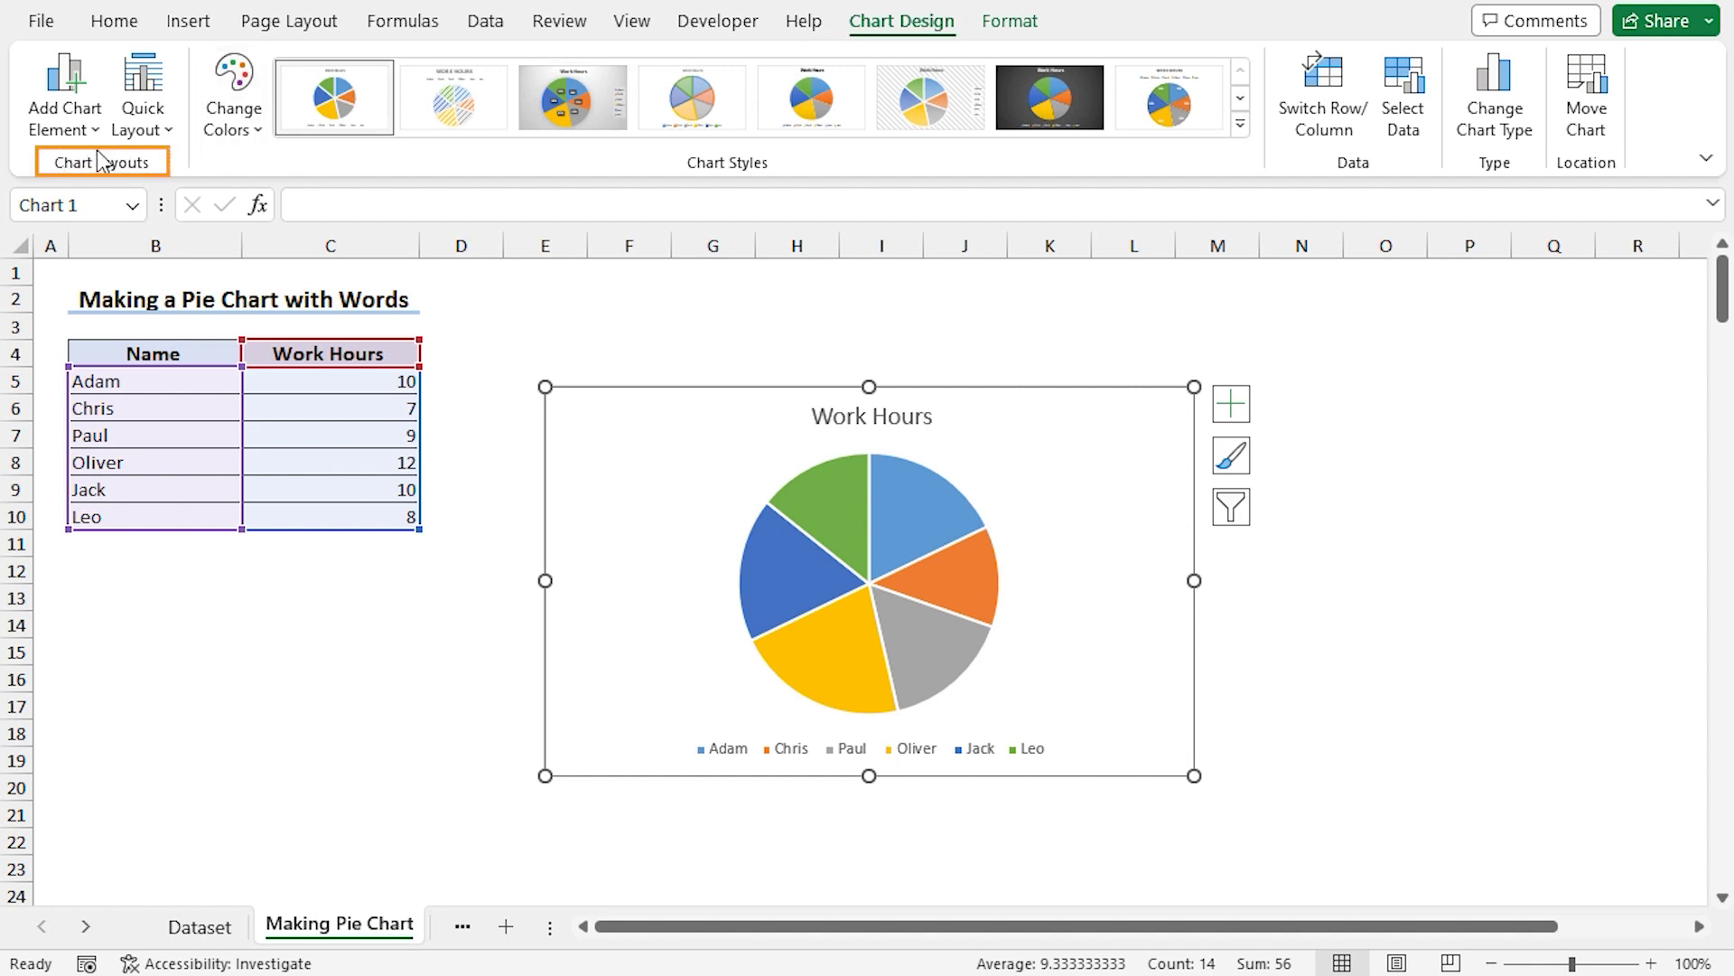
click(44, 77)
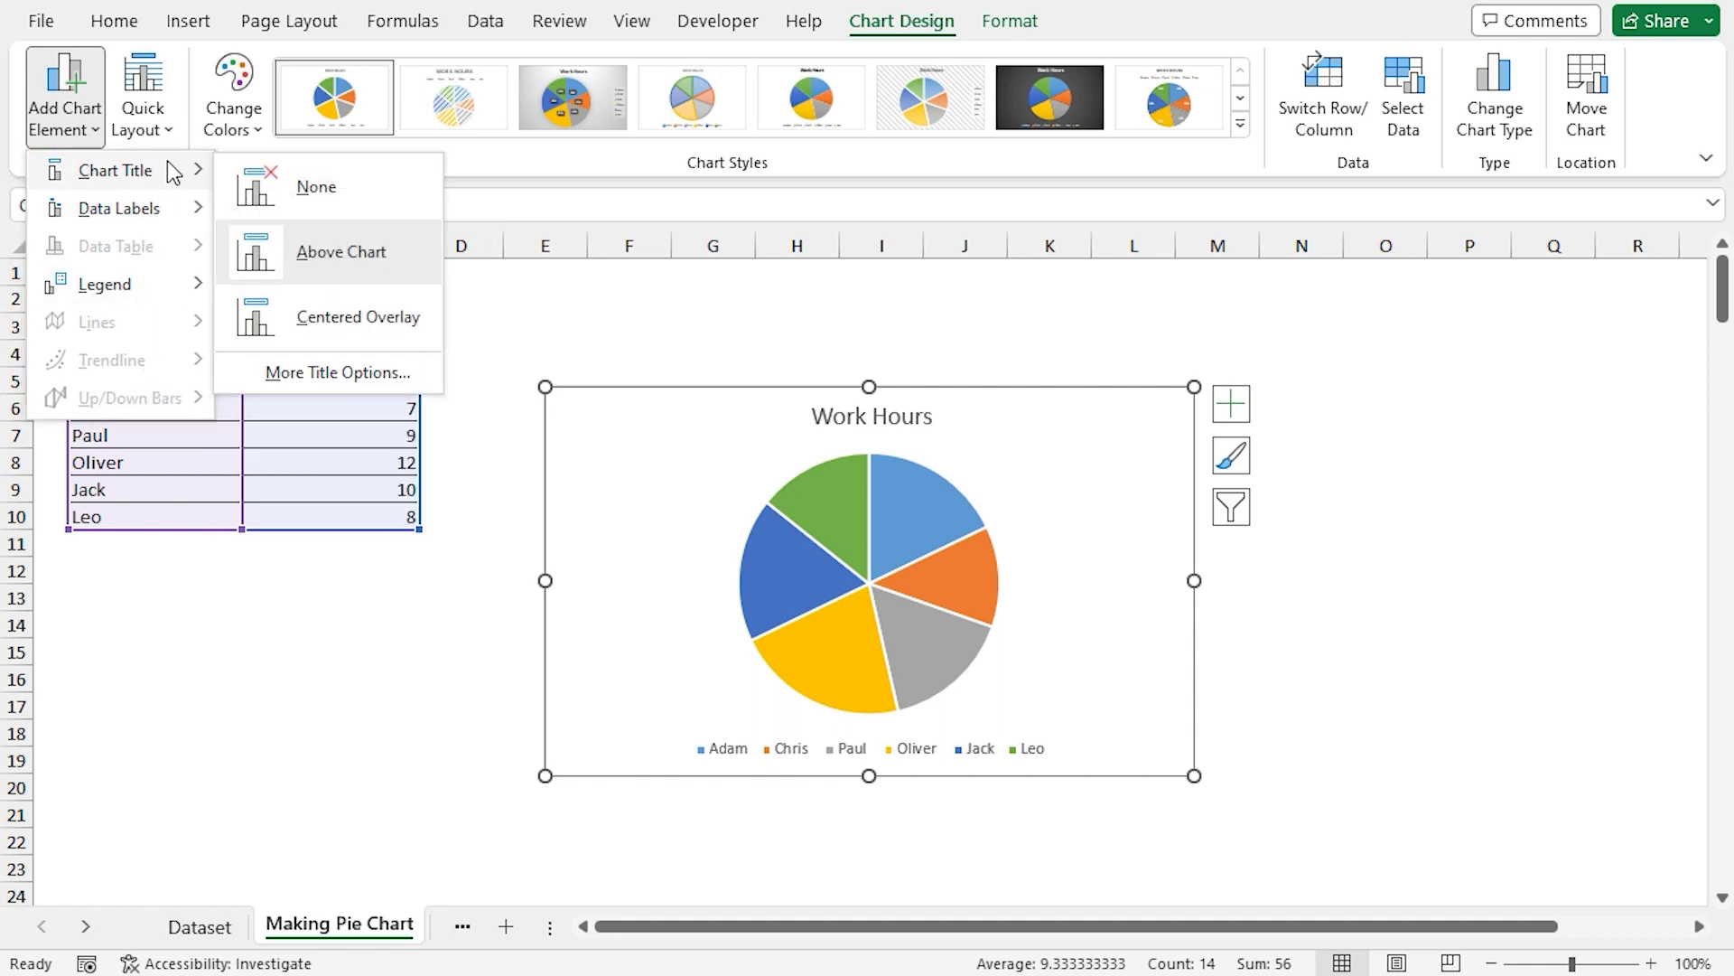
click(75, 124)
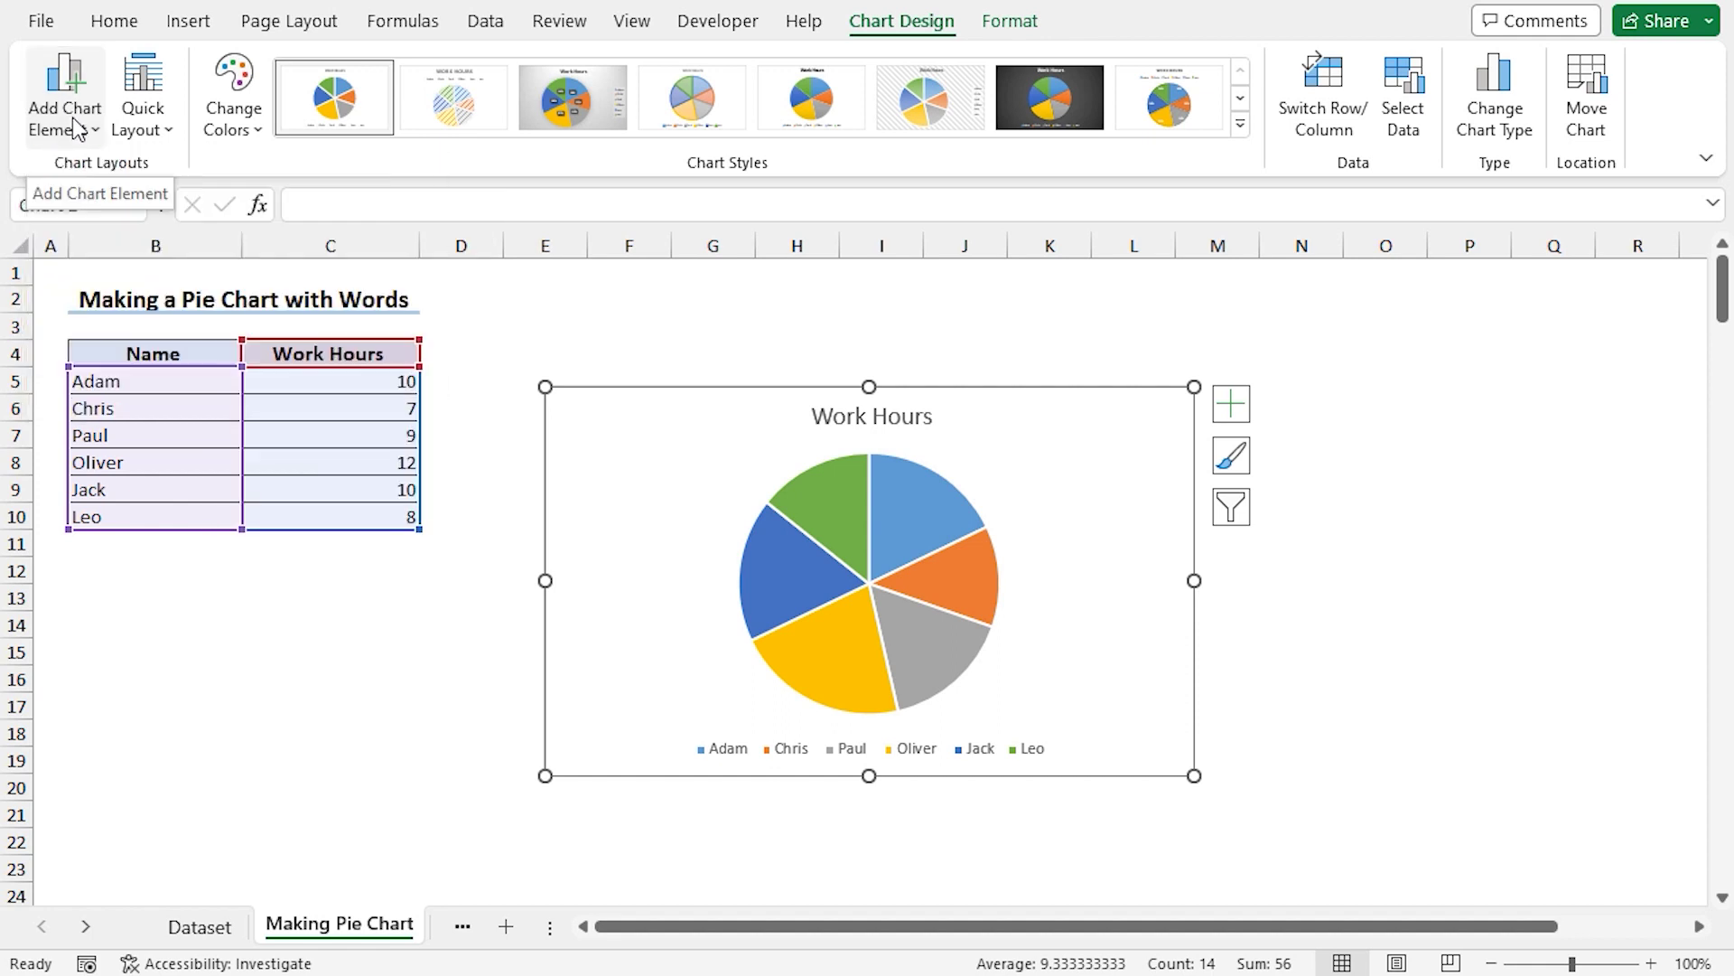
click(1228, 415)
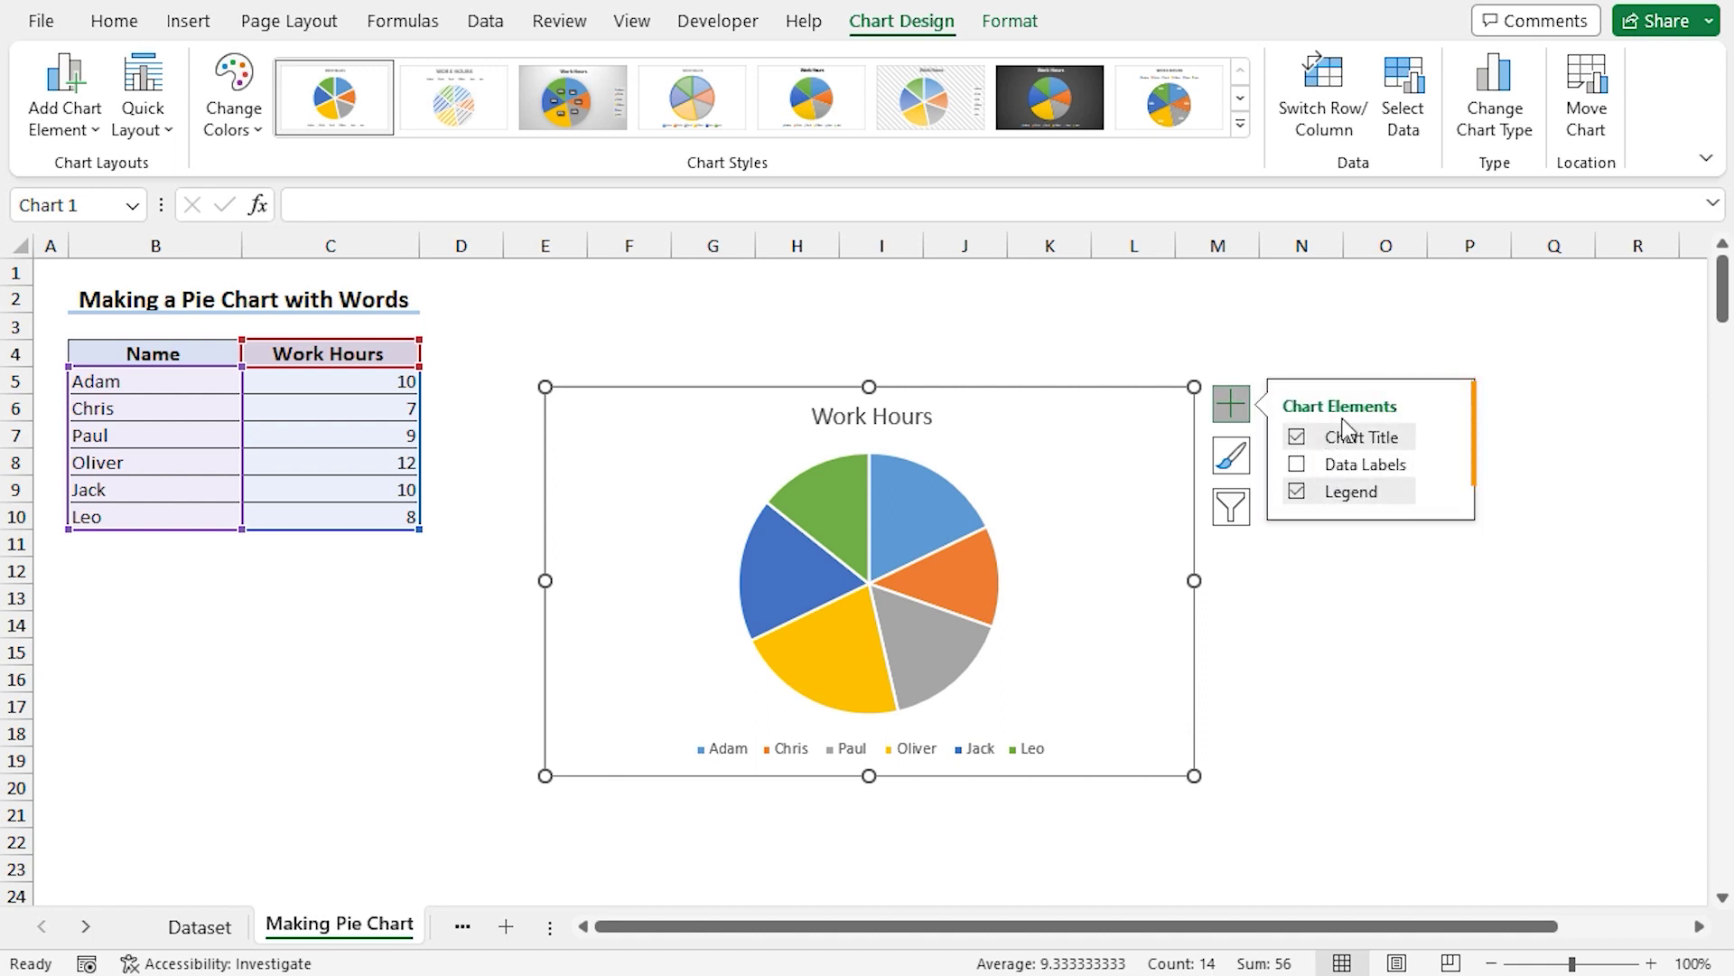
click(1298, 464)
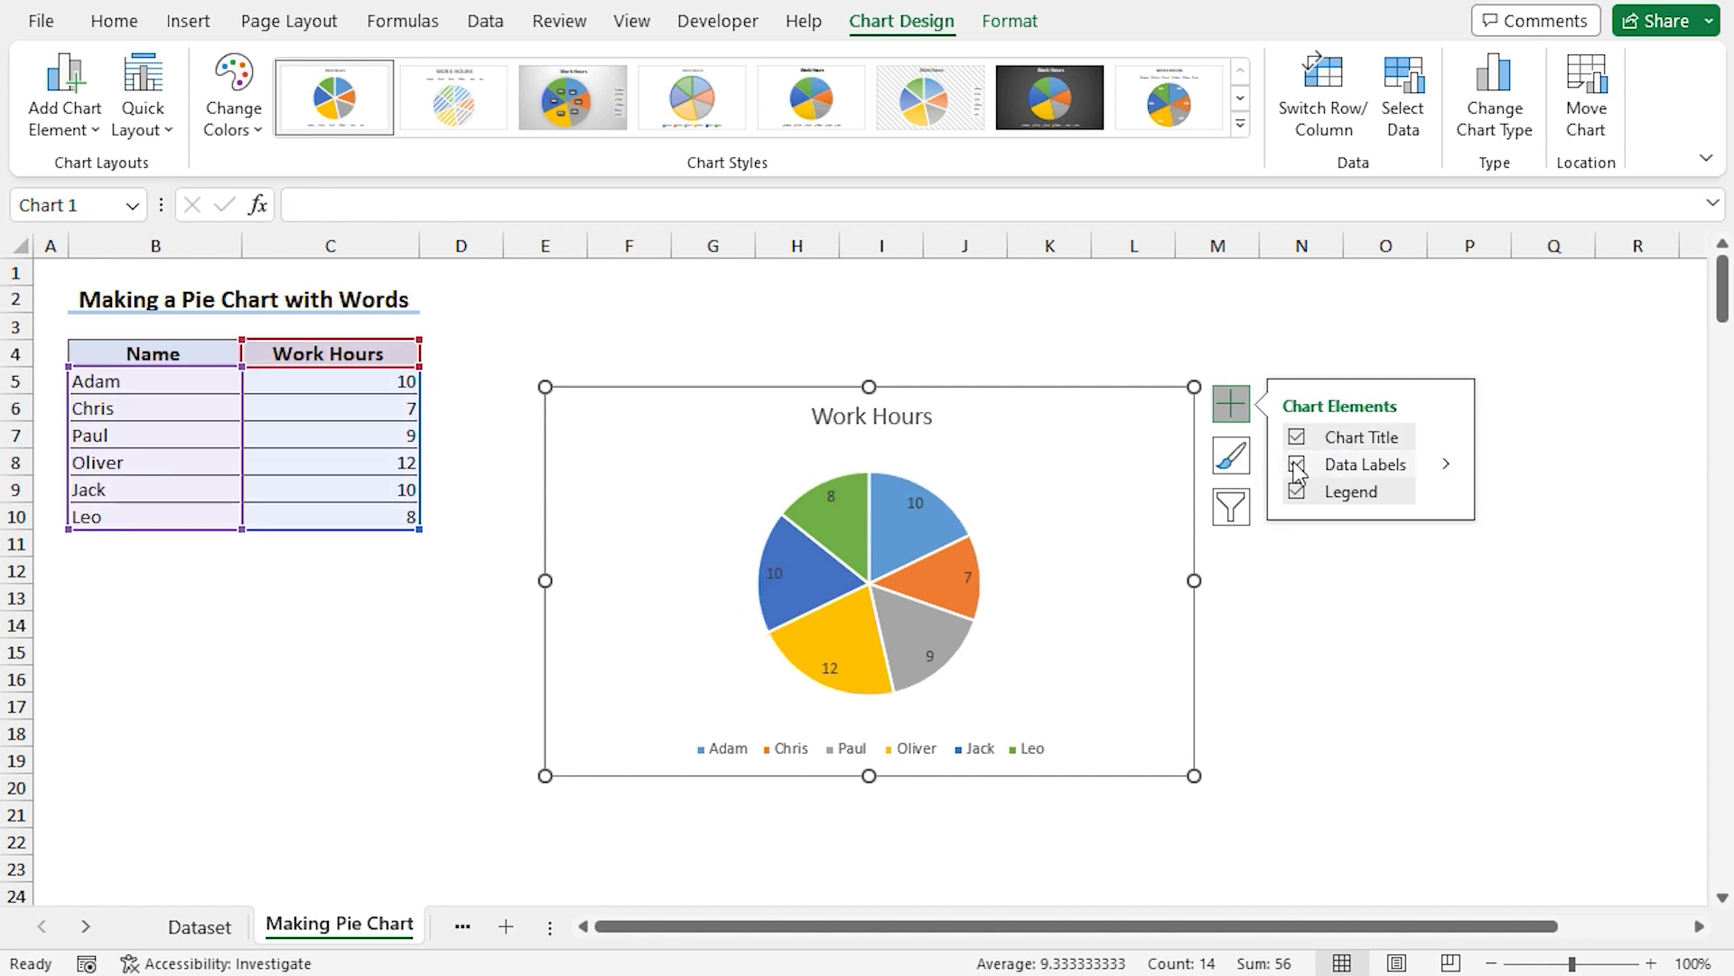
Change the pie's data labels to Data Callouts showing each name and percentage
click(1445, 464)
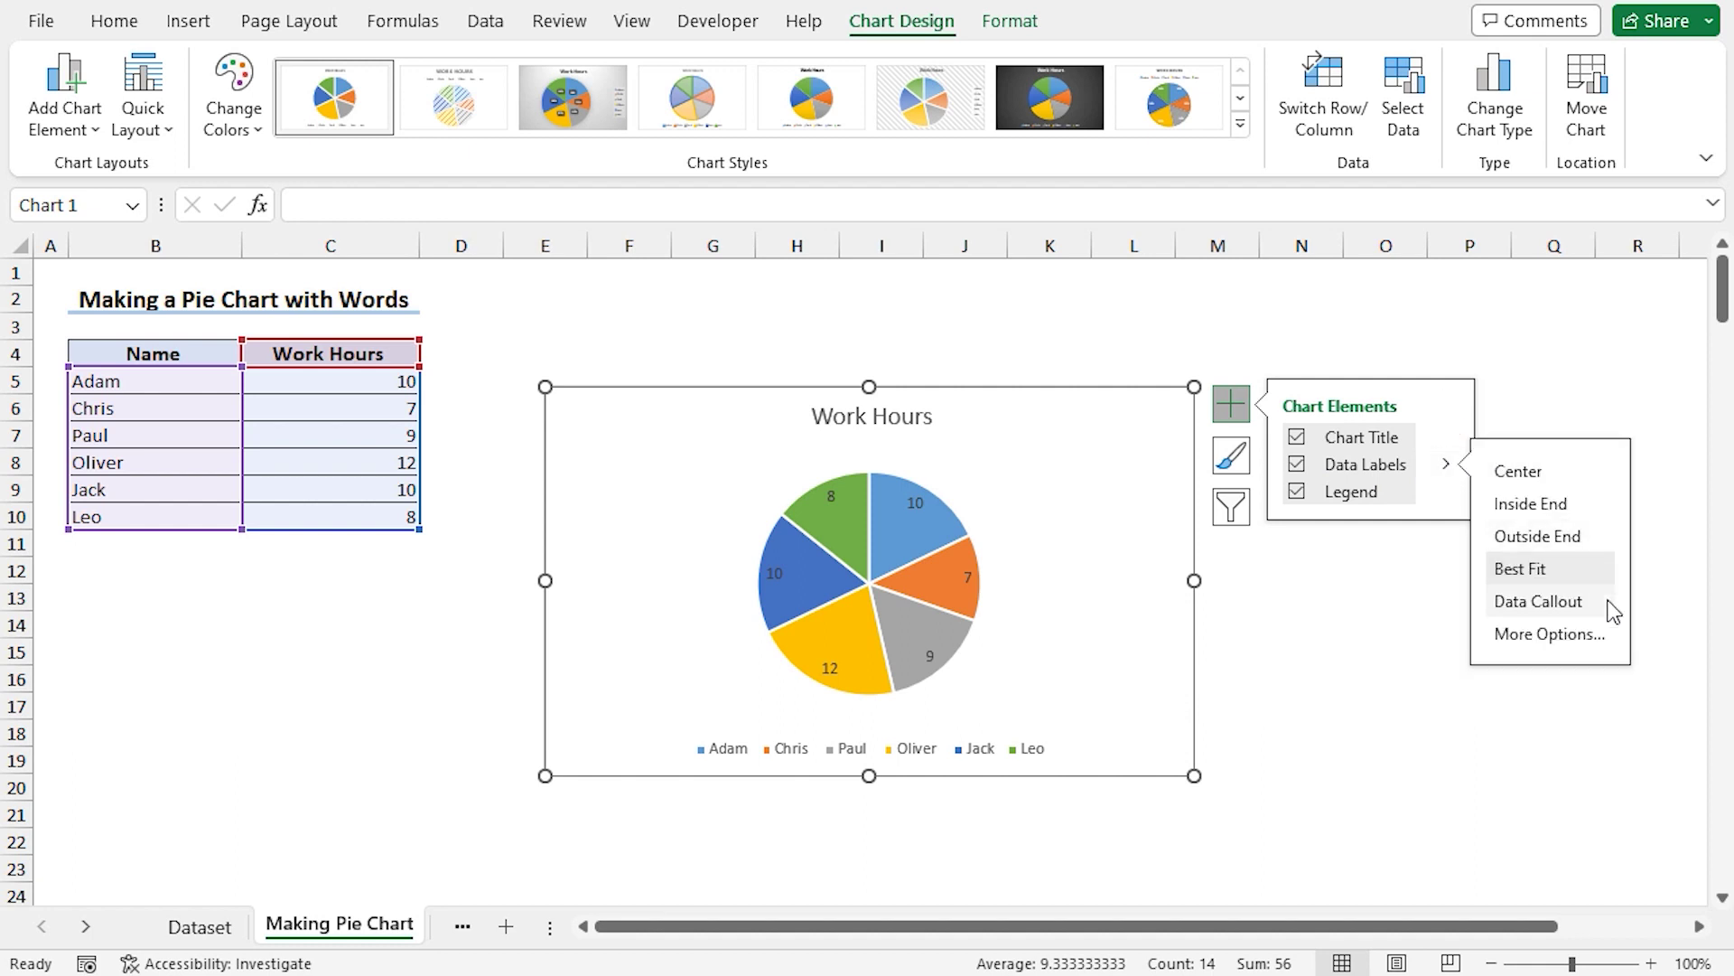
click(1553, 607)
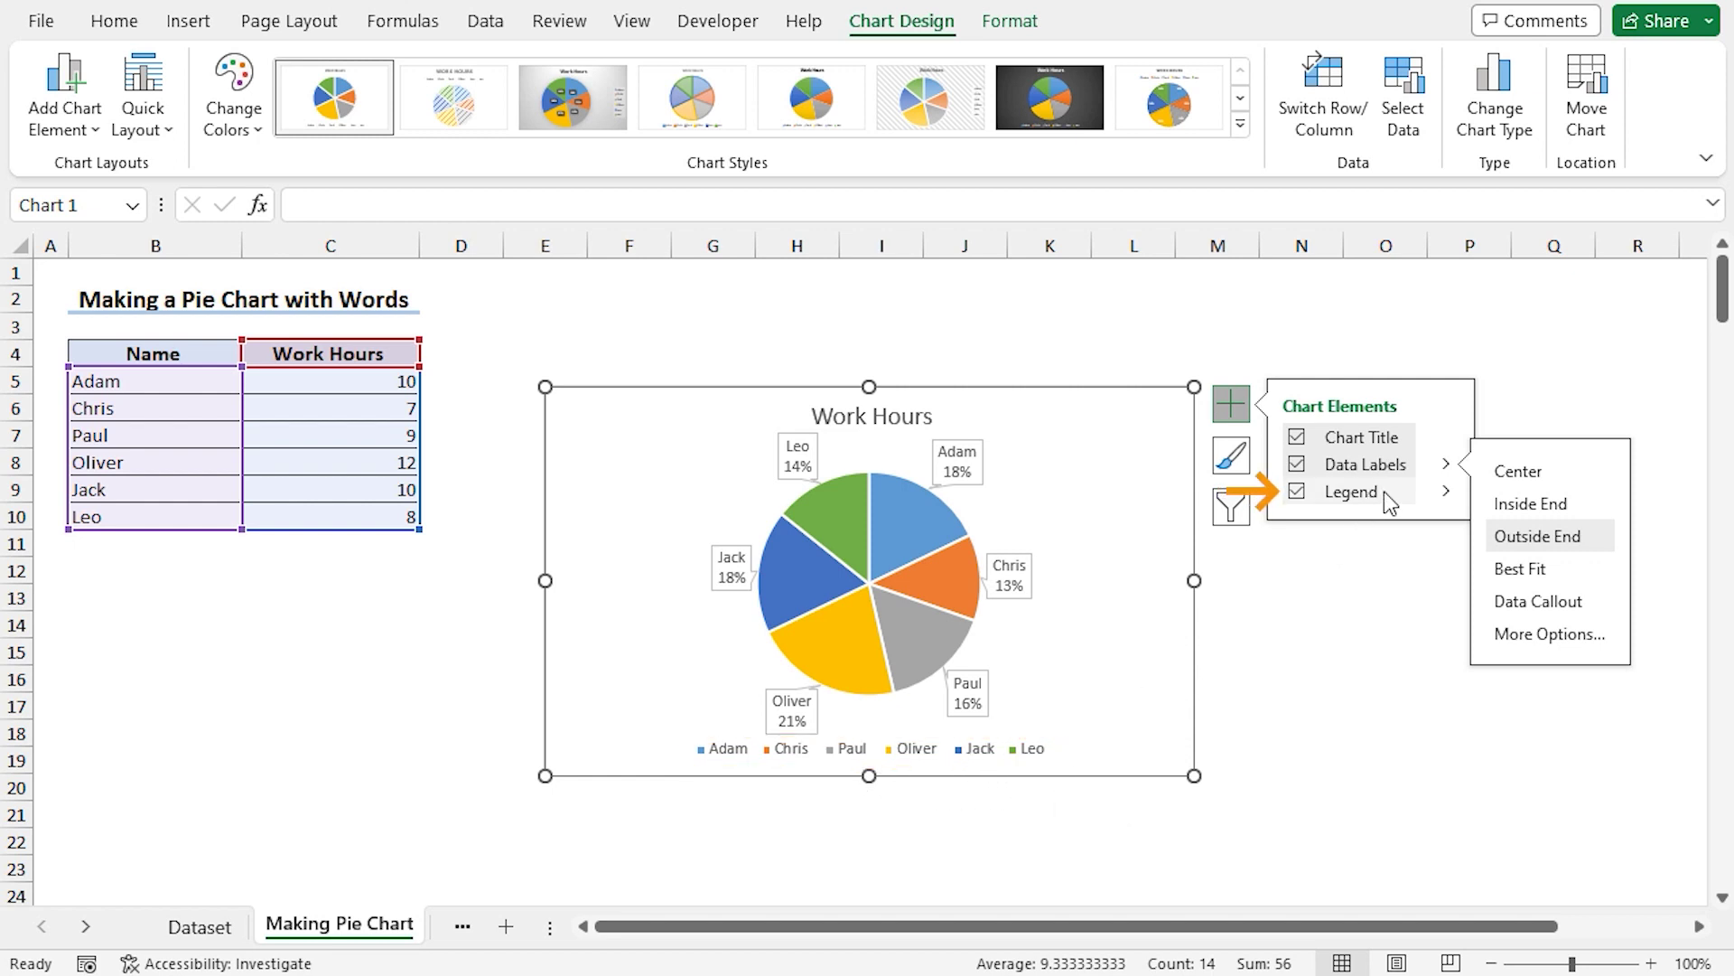
mouse_move(1443, 490)
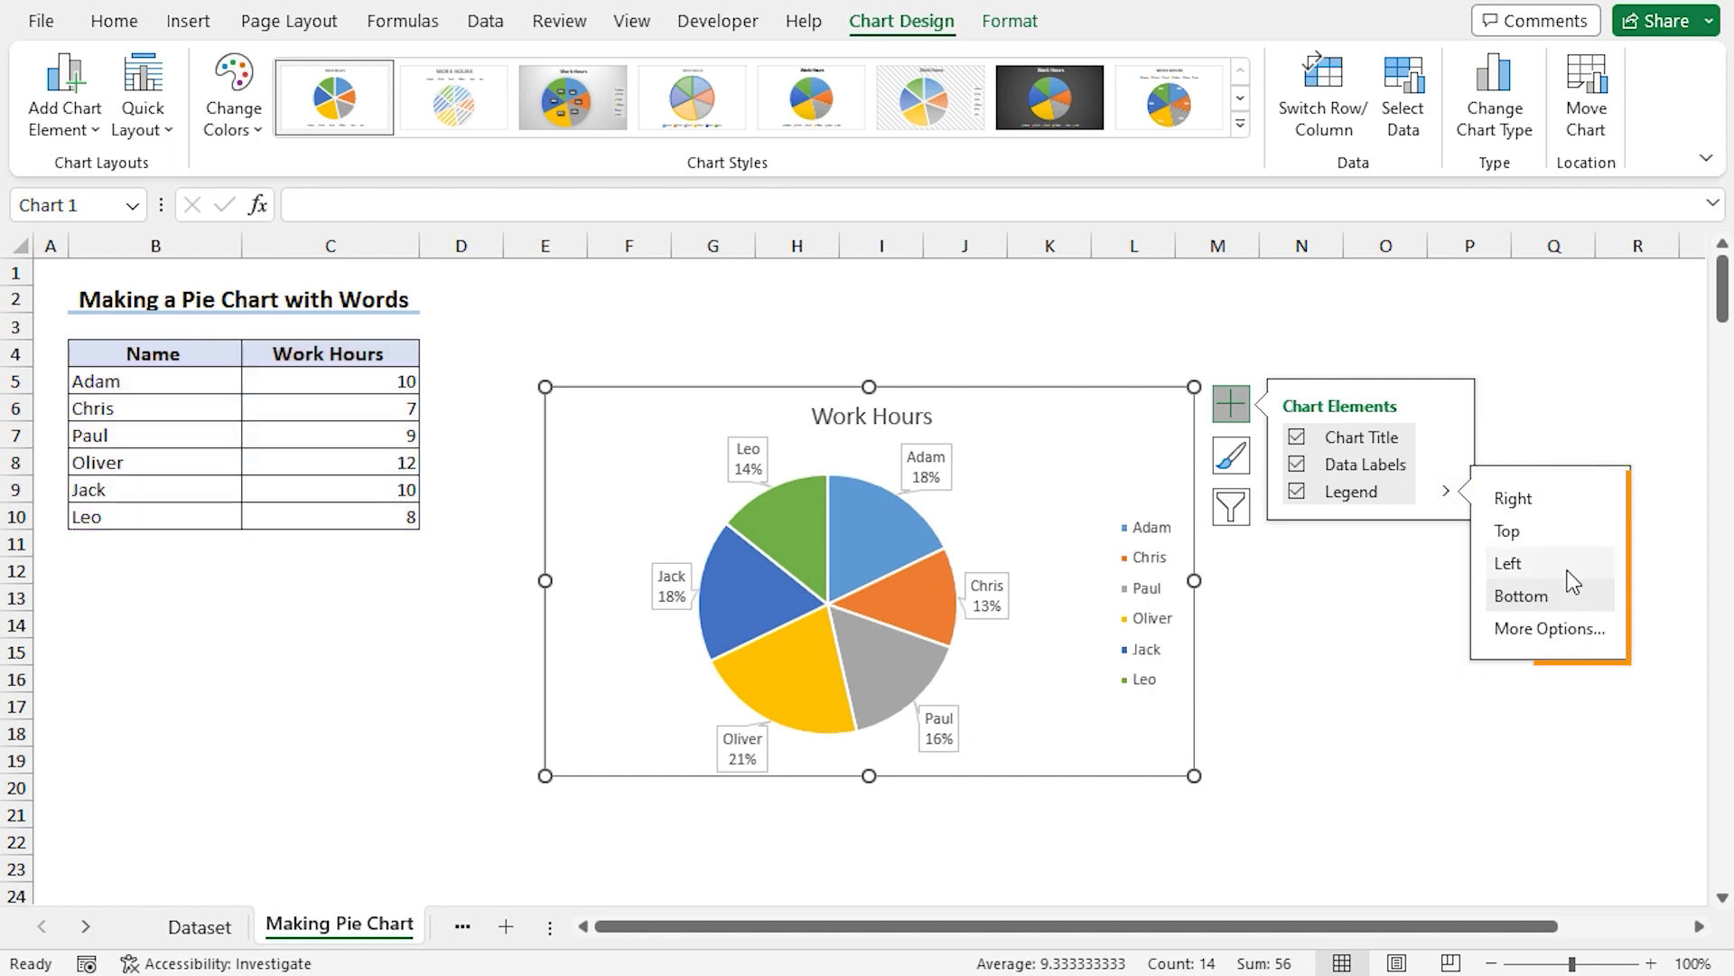
Move the chart legend to the right and expand the chart styles gallery
click(1566, 496)
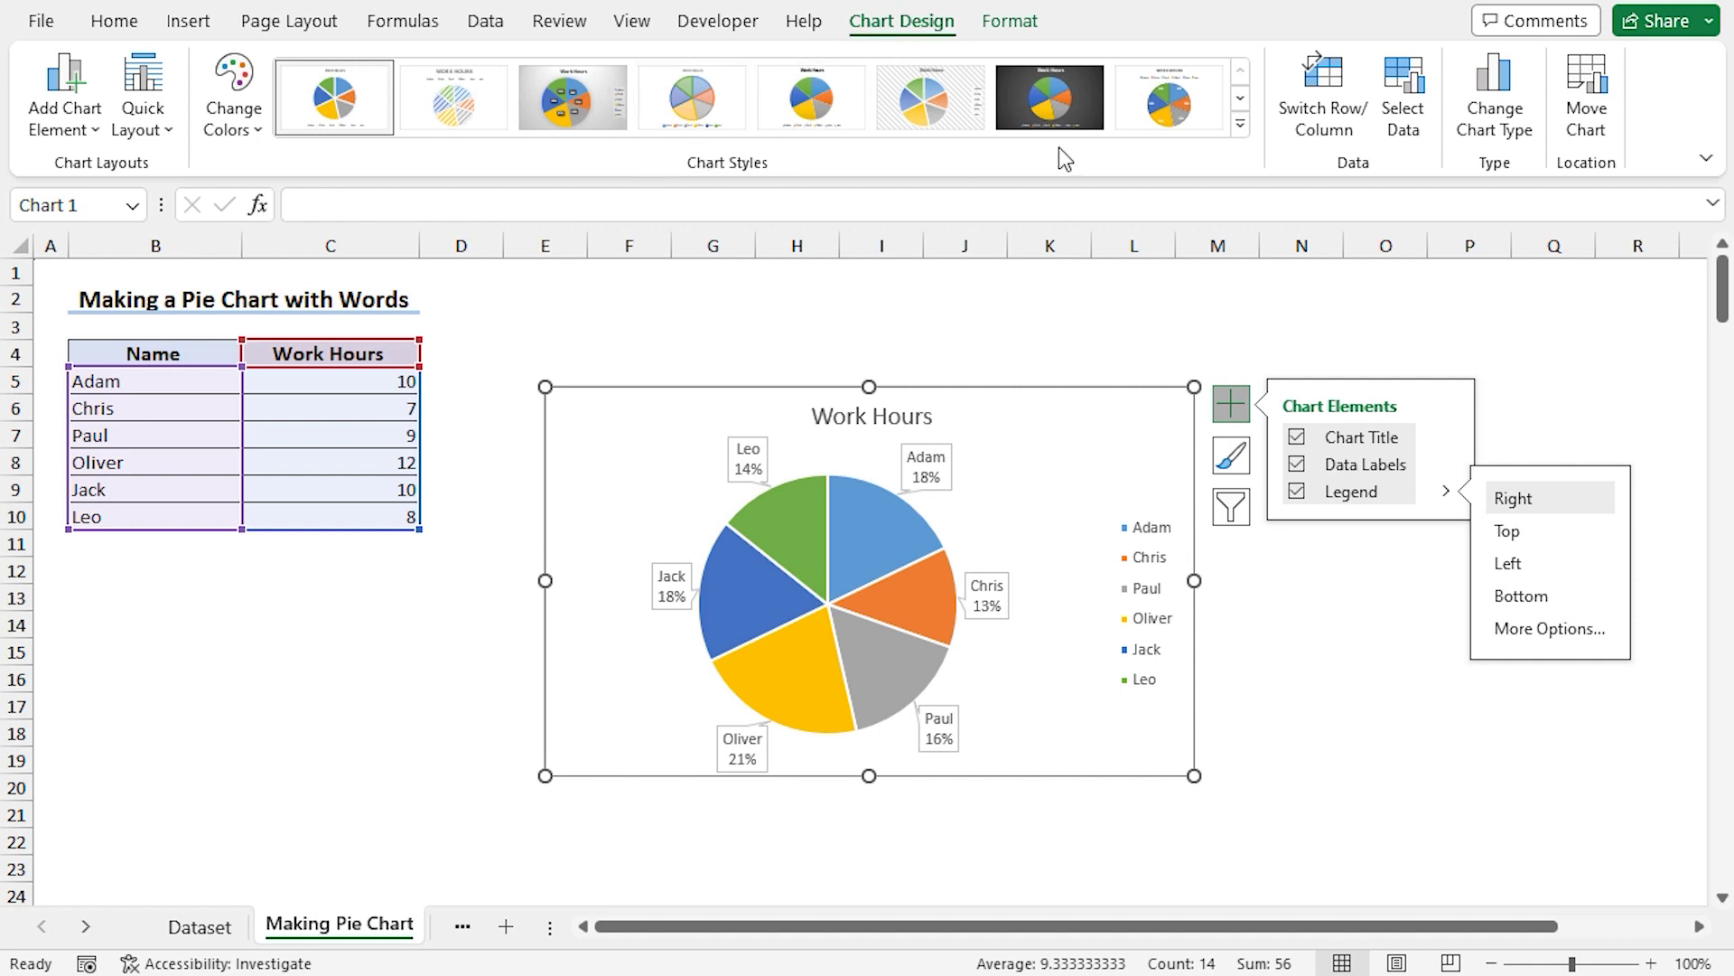
click(1240, 120)
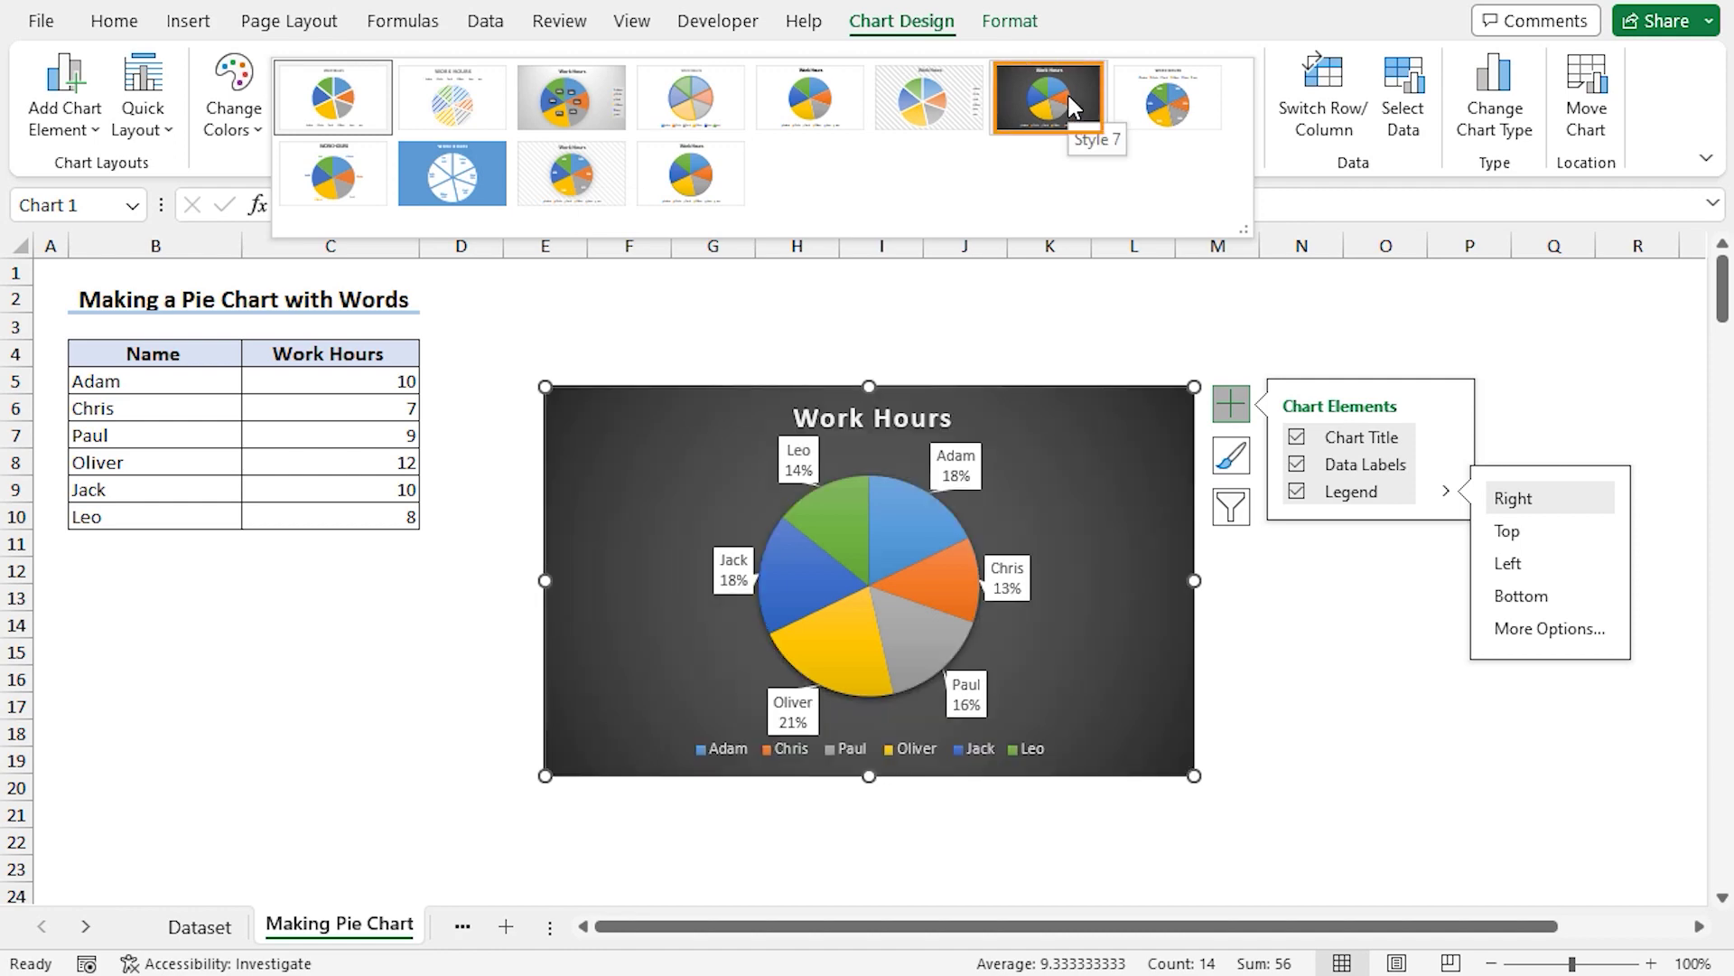
Pick the dark Style 7 for the Work Hours pie chart
click(1067, 94)
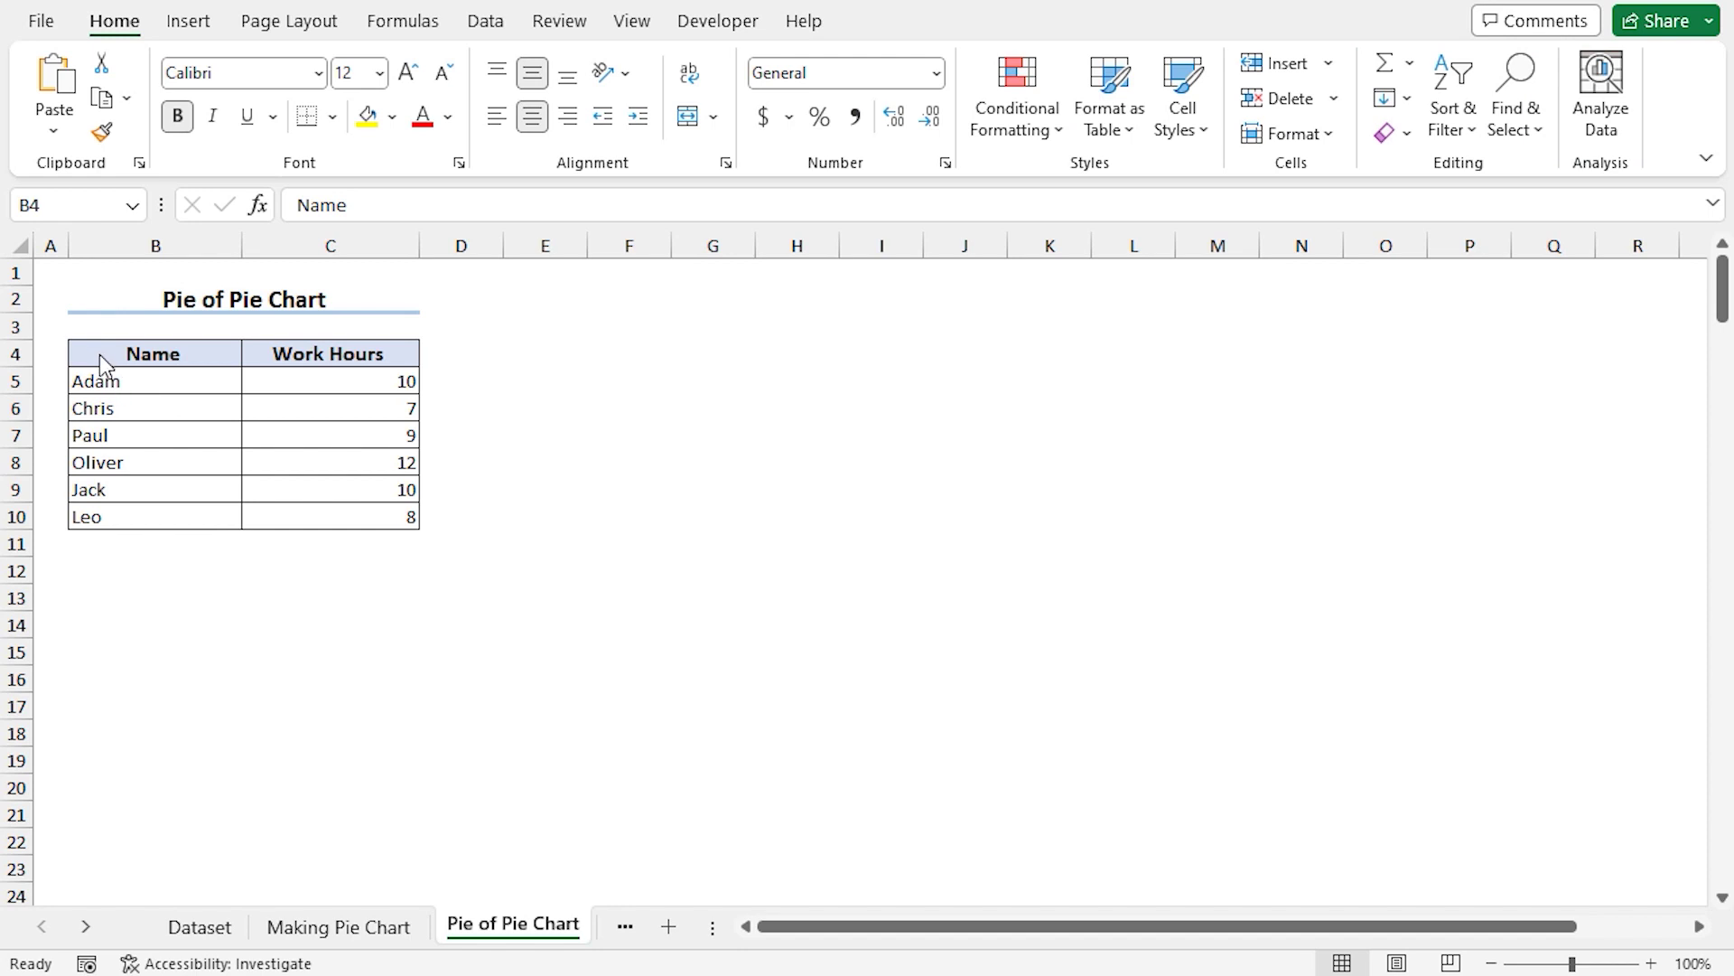
Insert a Pie of Pie chart from the Name and Work Hours table B4:C10
drag(96, 350, 399, 522)
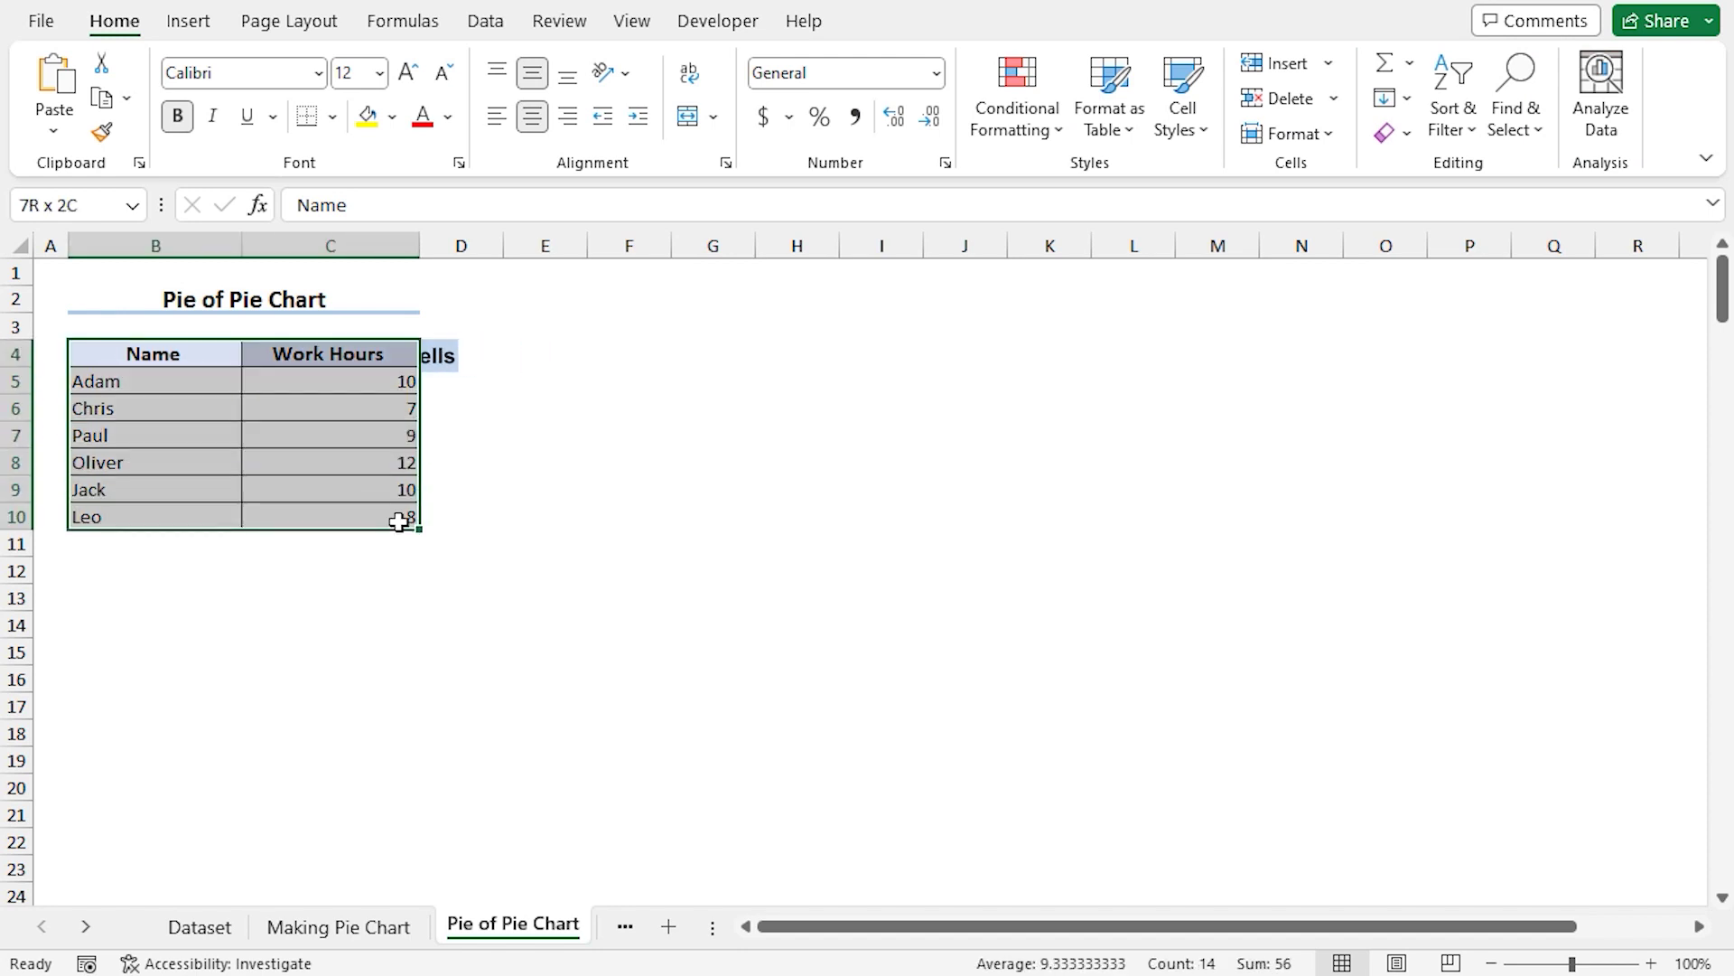
click(182, 27)
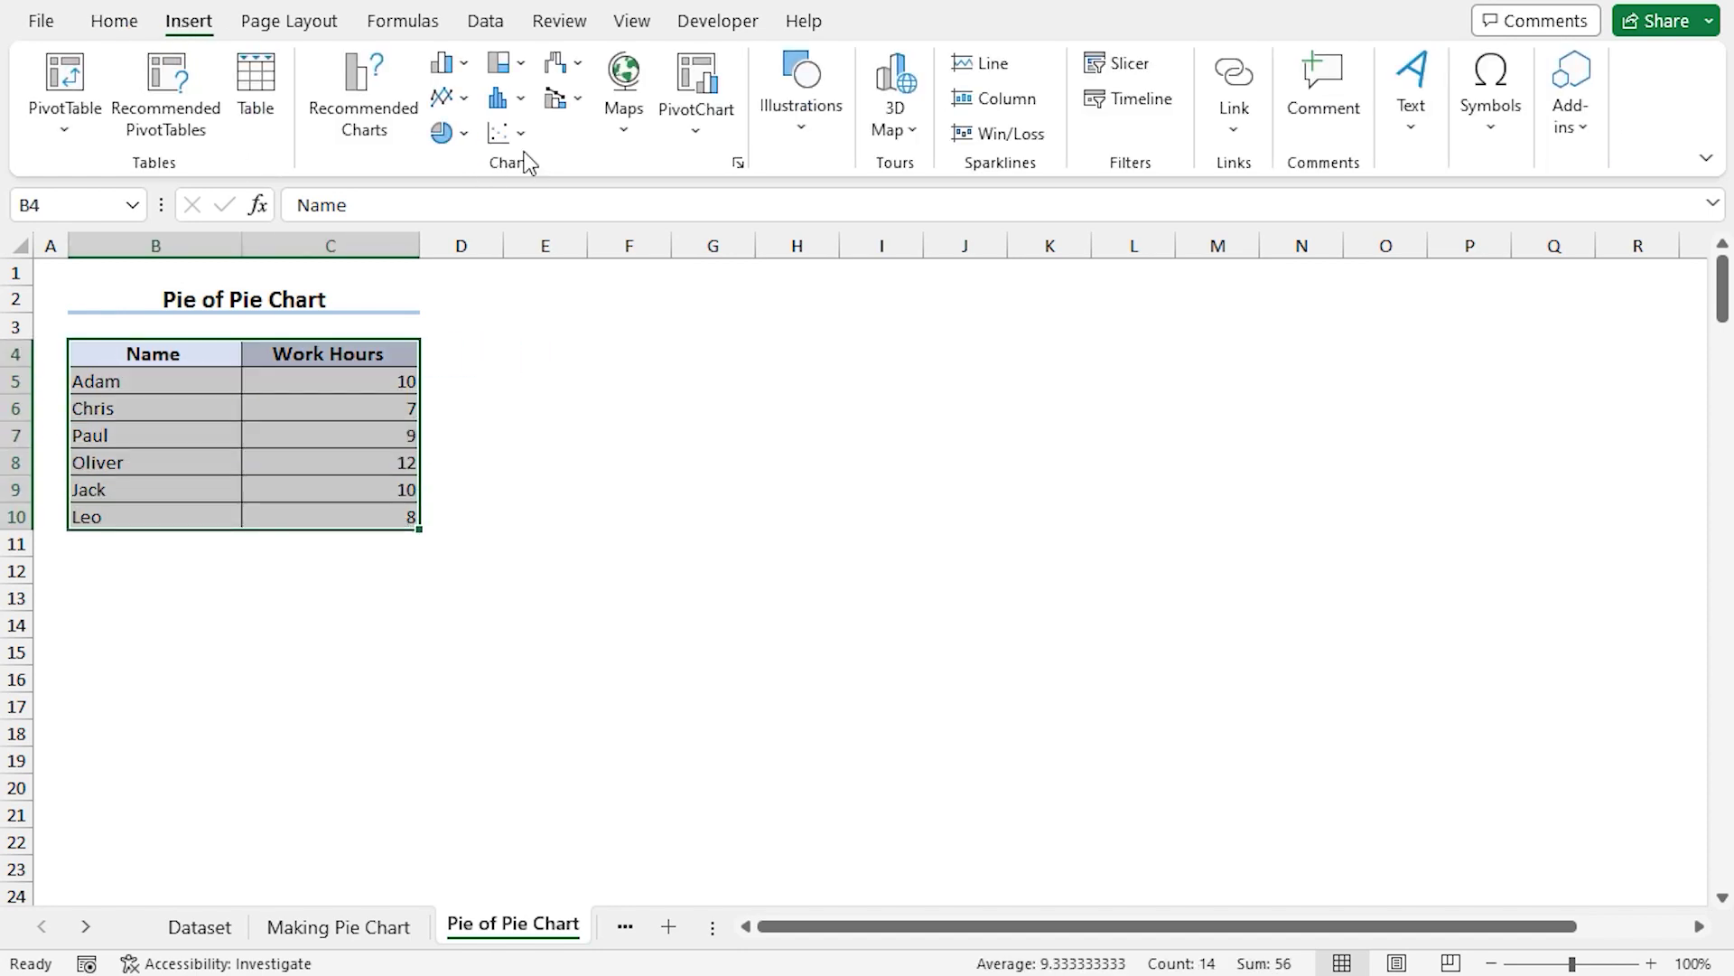
click(447, 140)
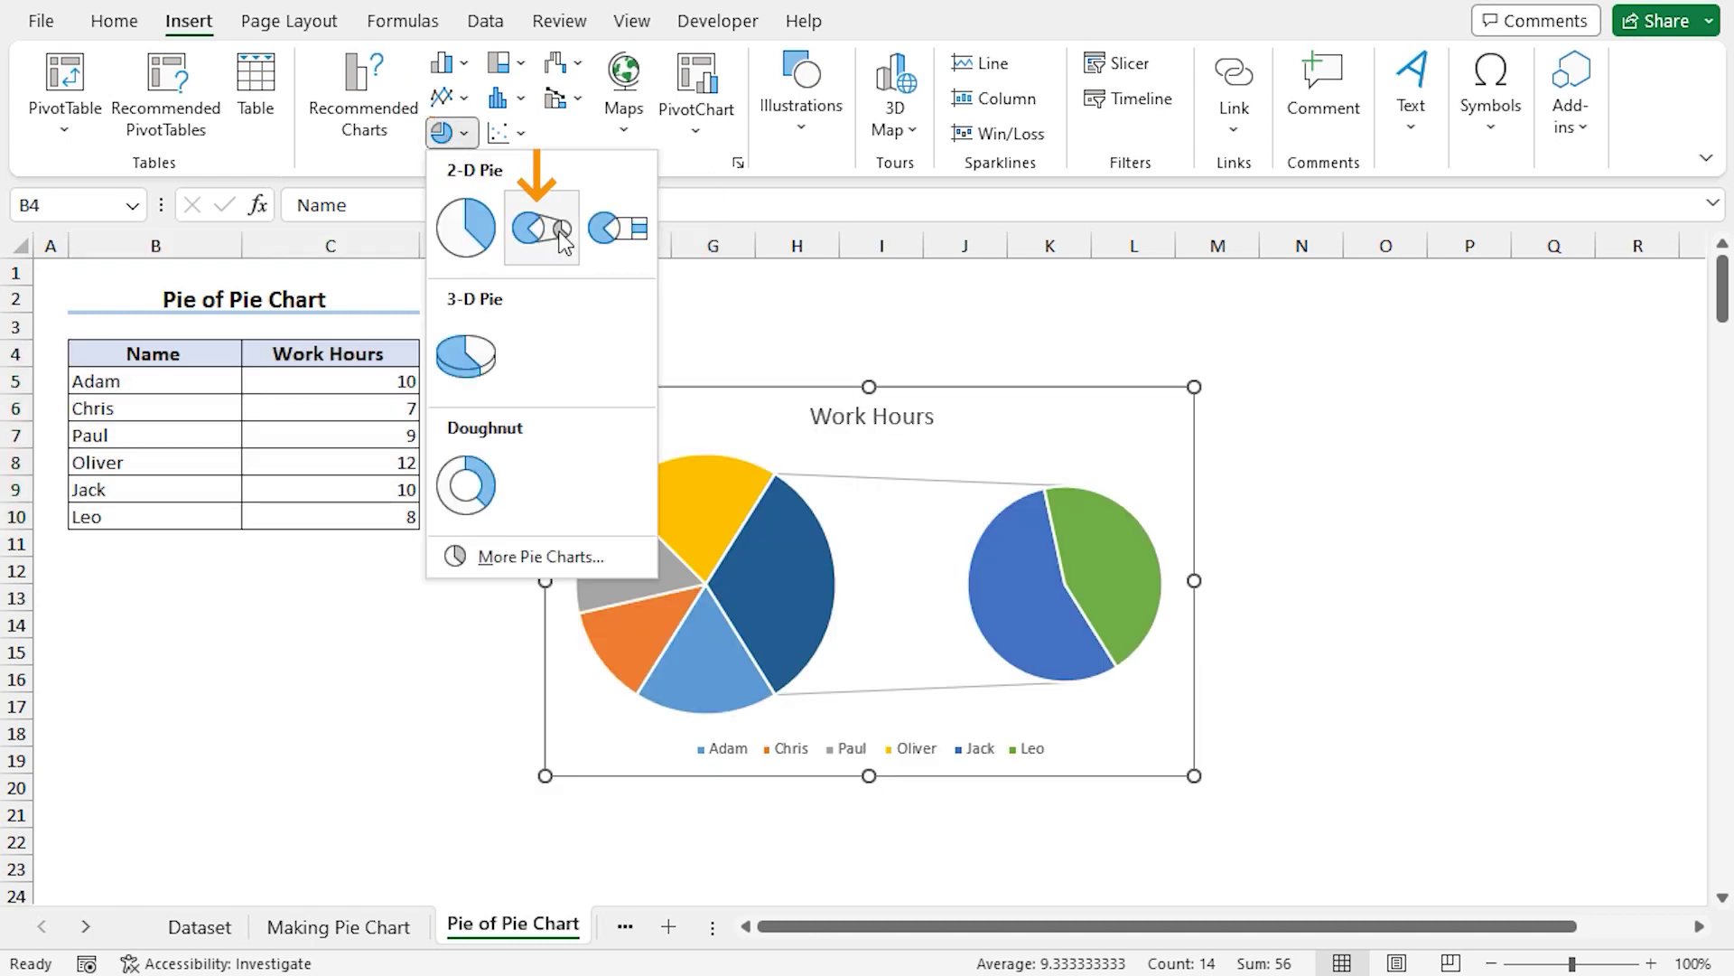
click(540, 229)
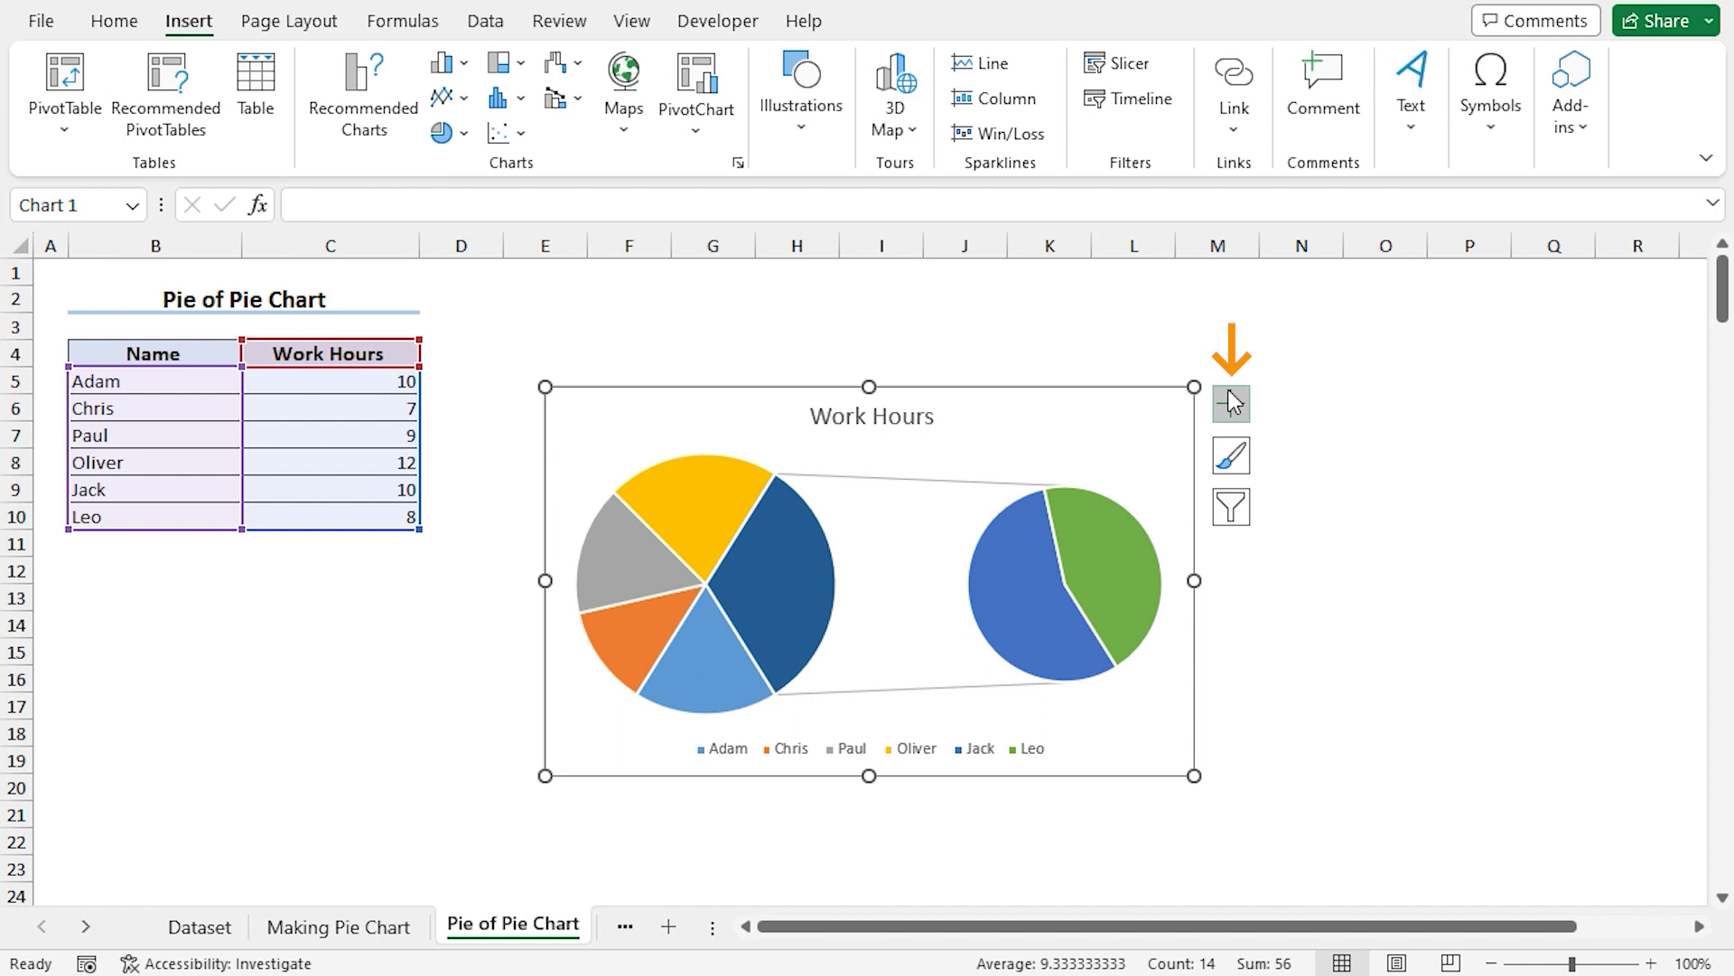
Add value data labels to the pie-of-pie chart and apply shaded Style 5 with bold title
click(1229, 402)
click(1297, 463)
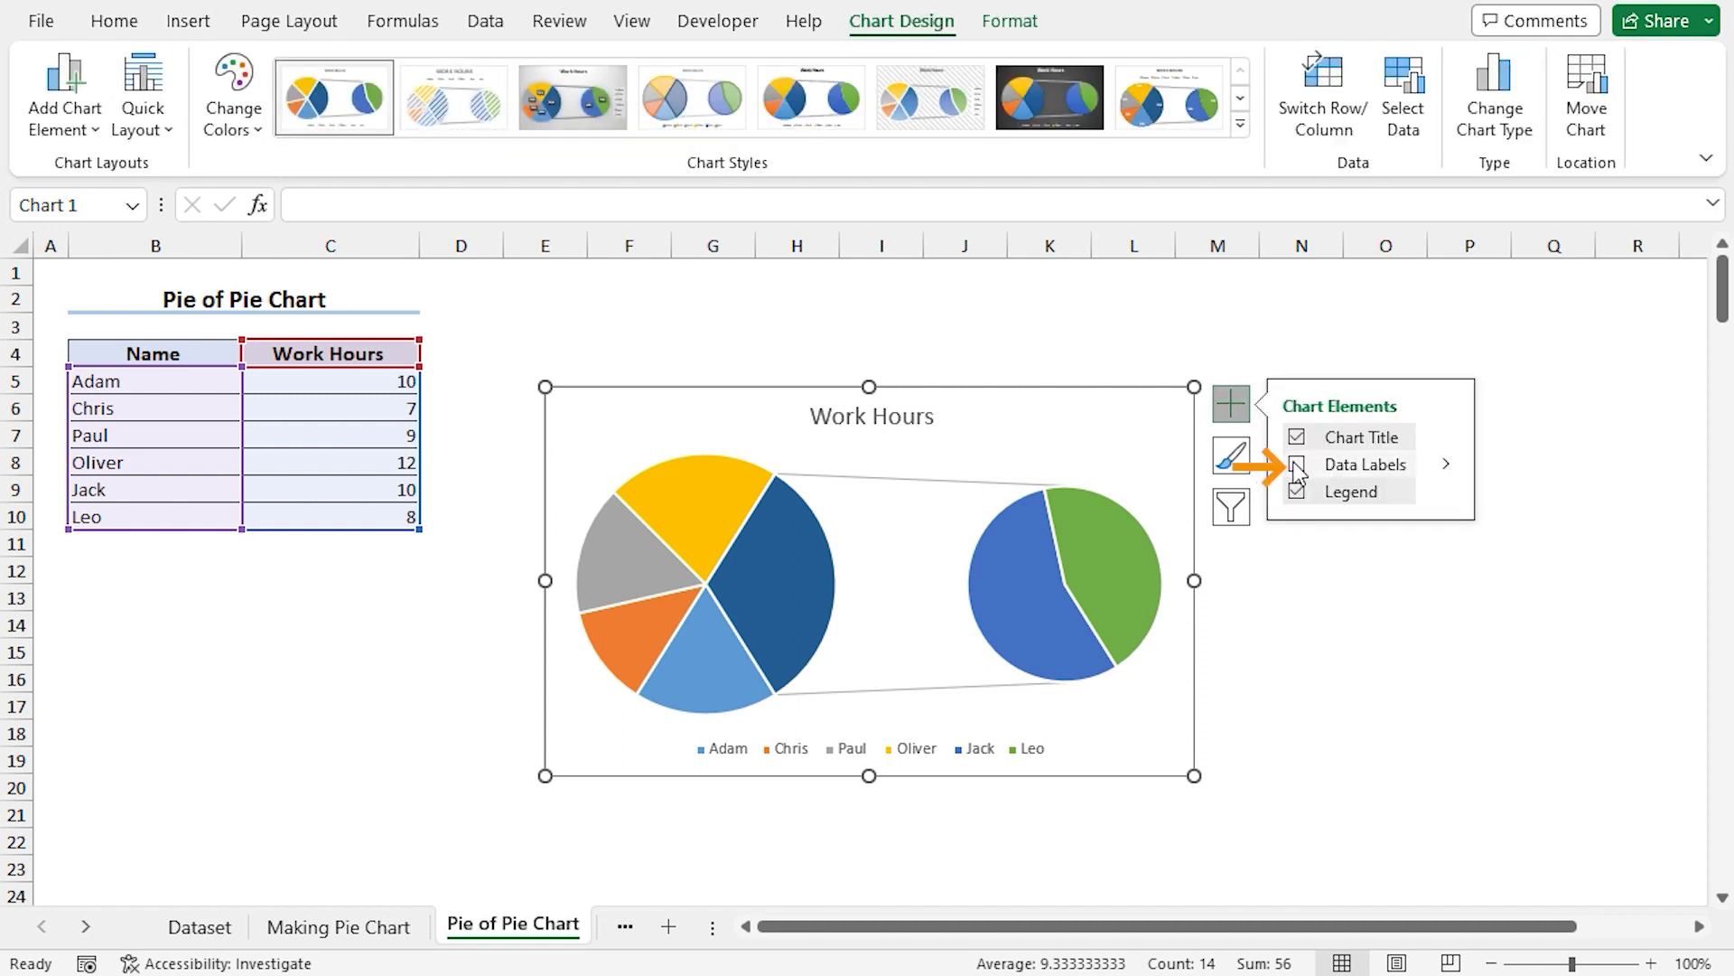
click(802, 98)
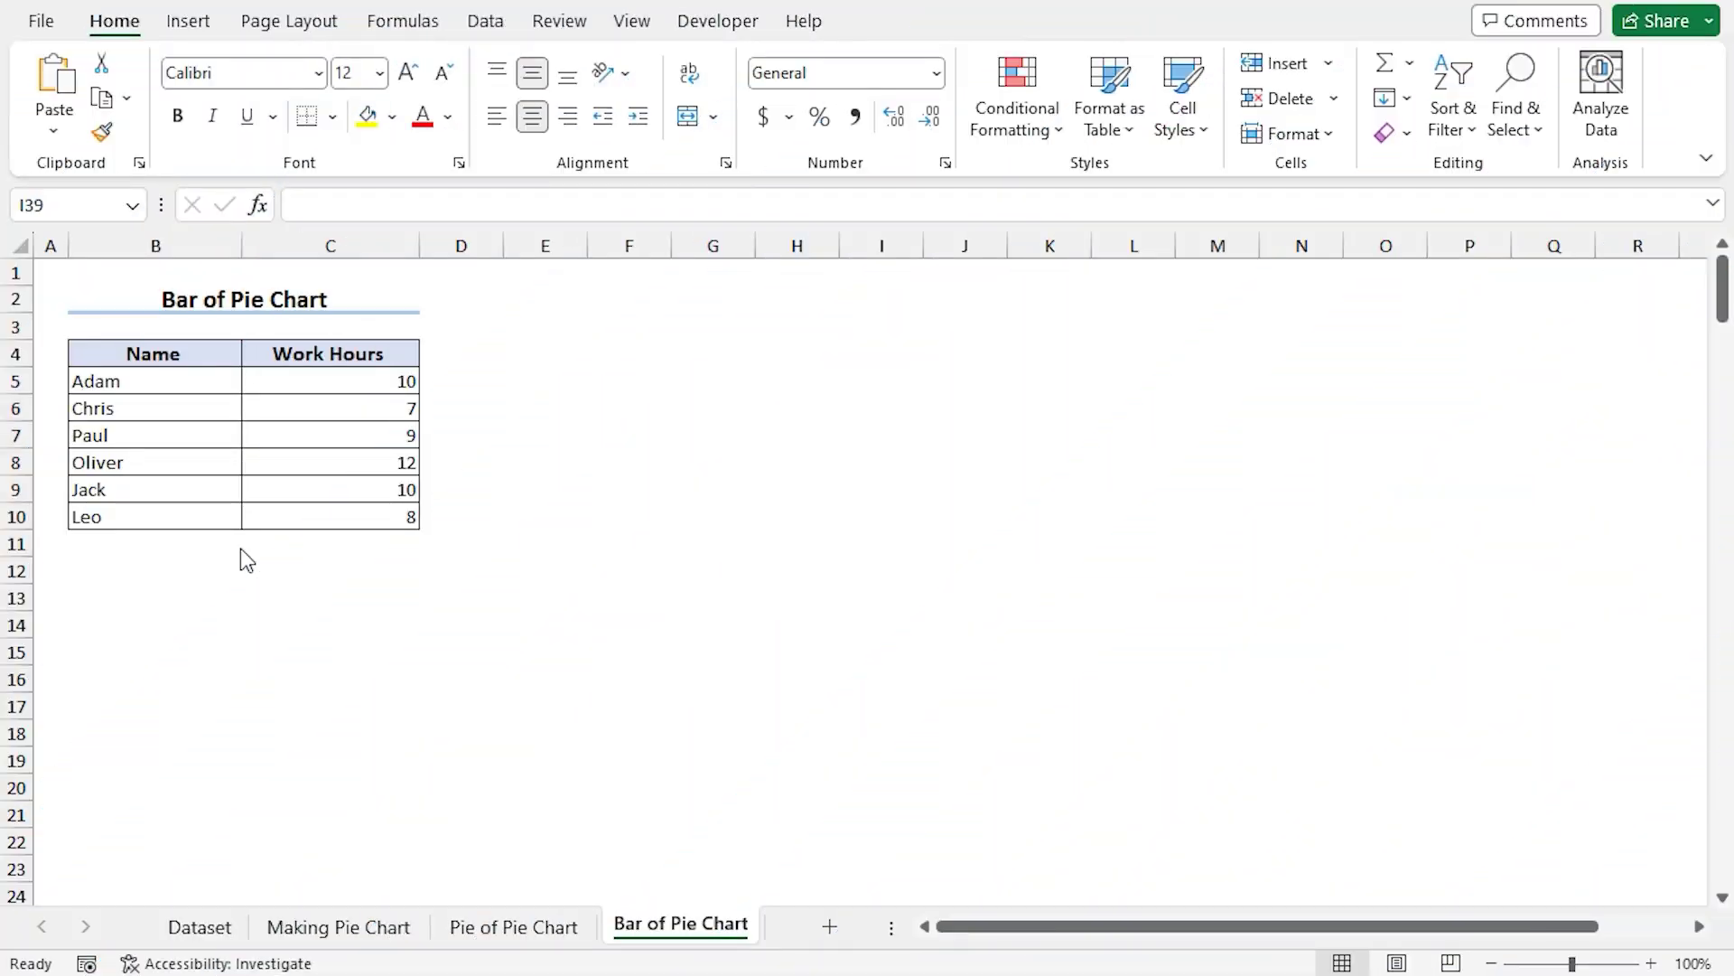
Insert a Bar of Pie chart from the Name and Work Hours table B4:C10
click(94, 351)
drag(207, 408, 325, 507)
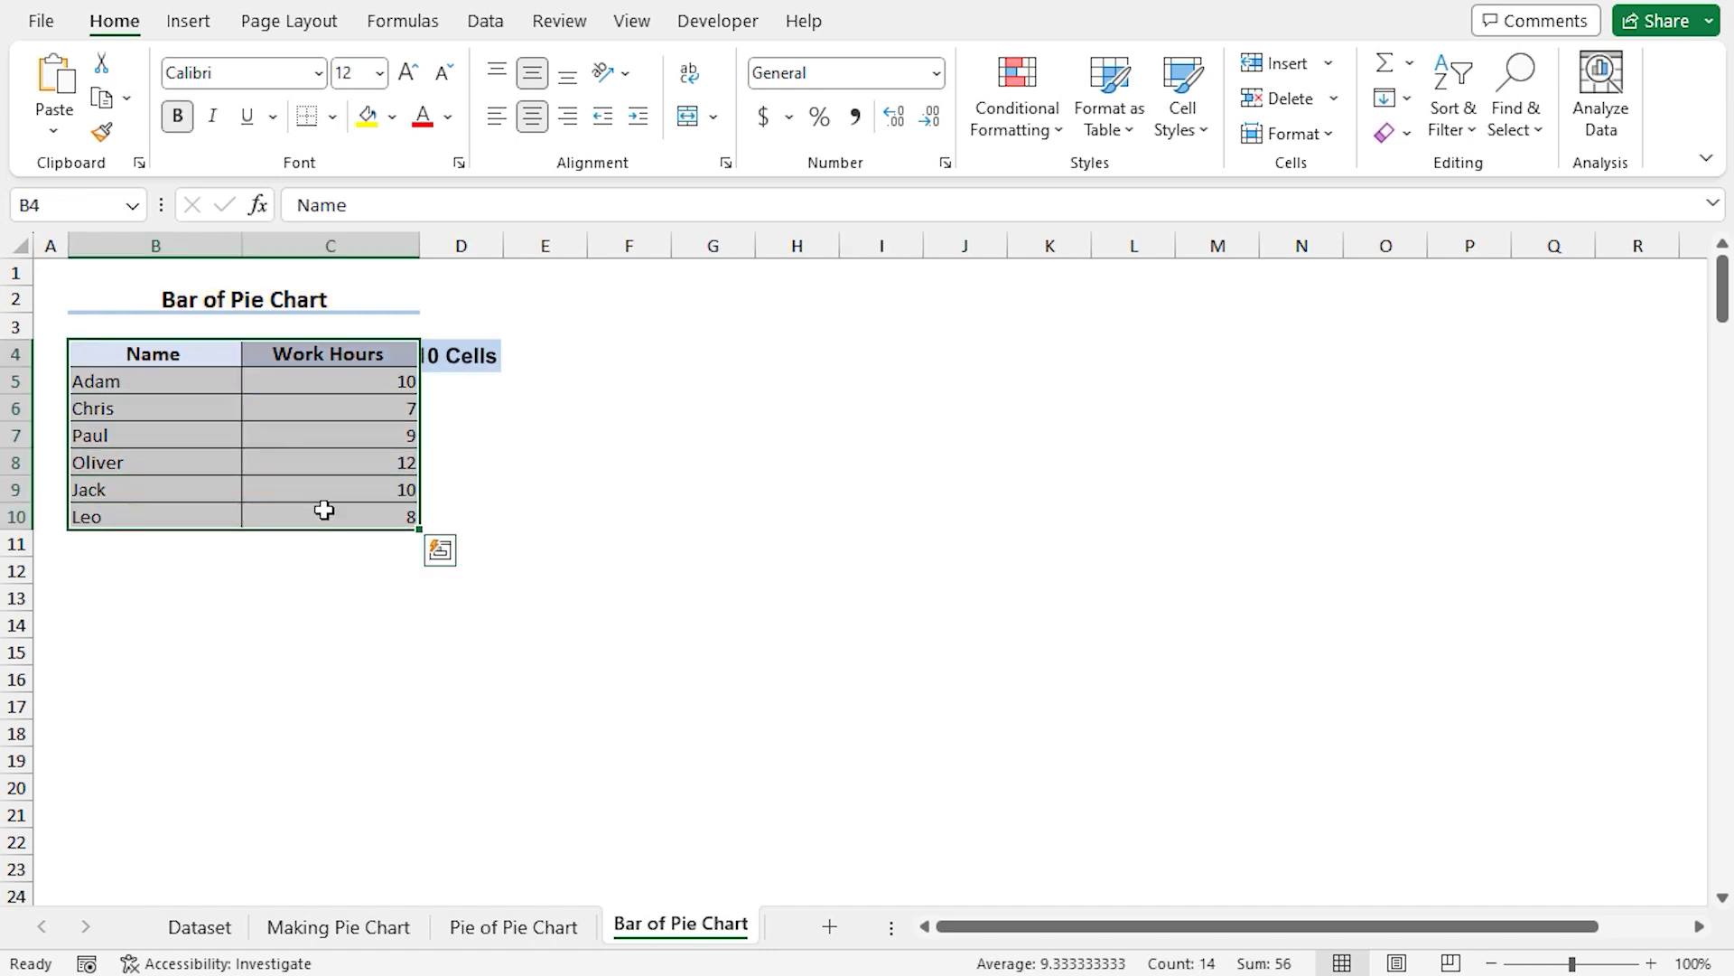
click(188, 22)
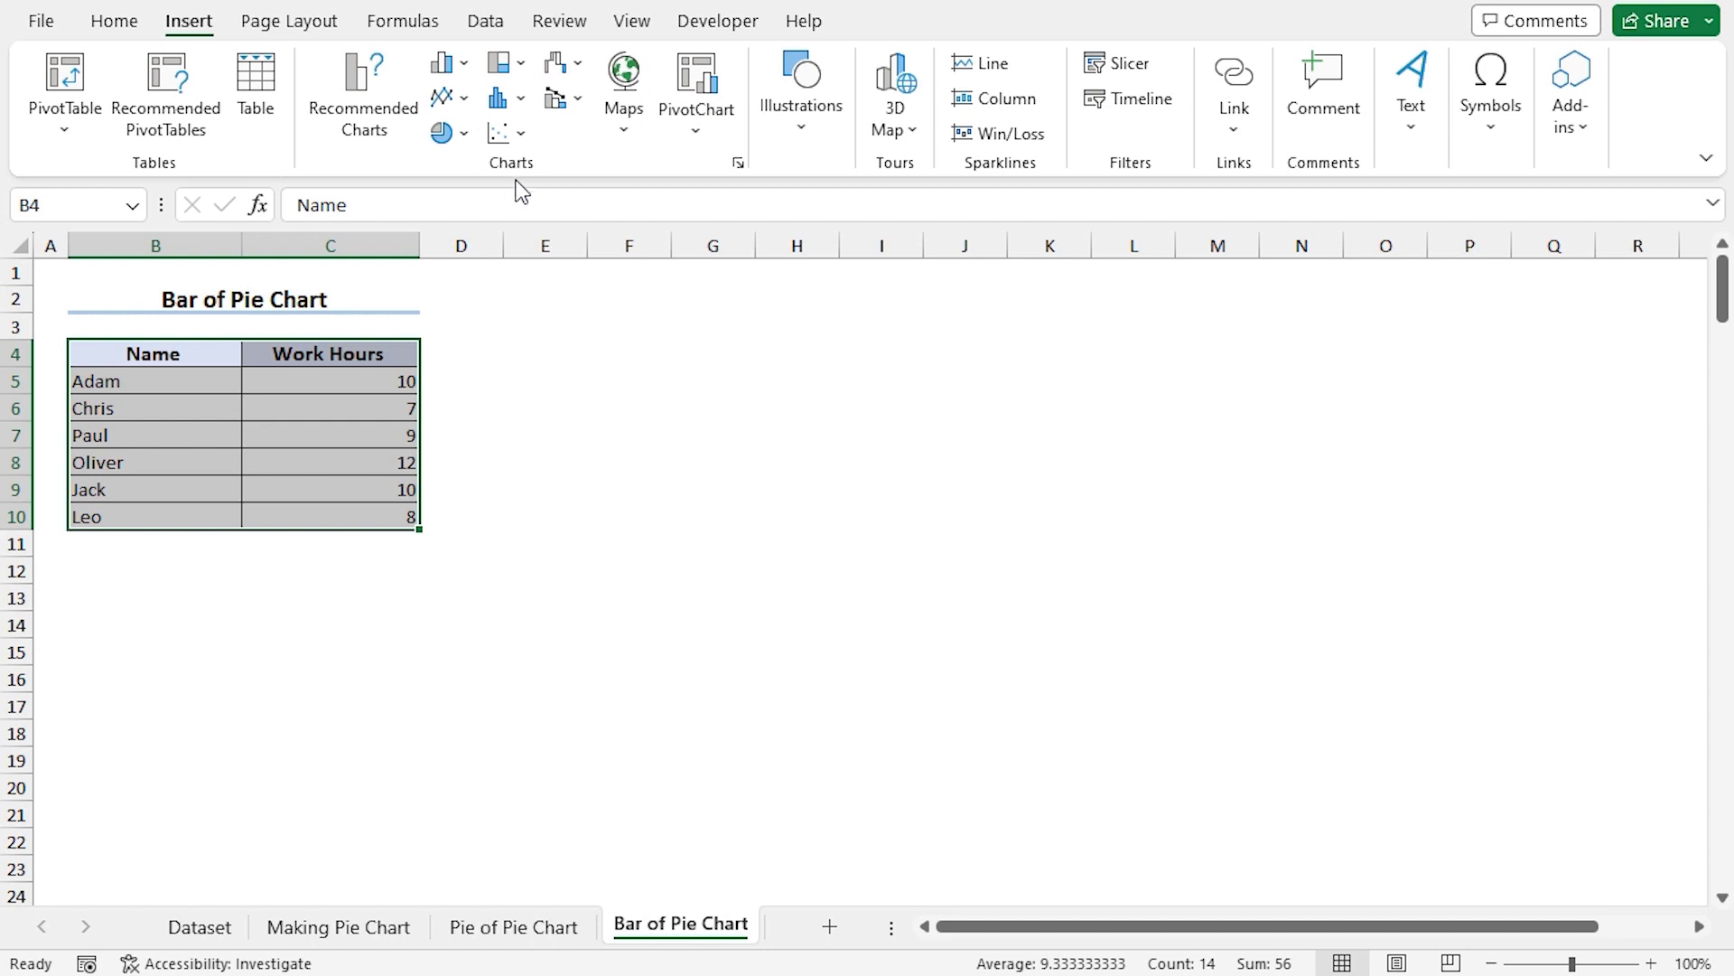
click(454, 134)
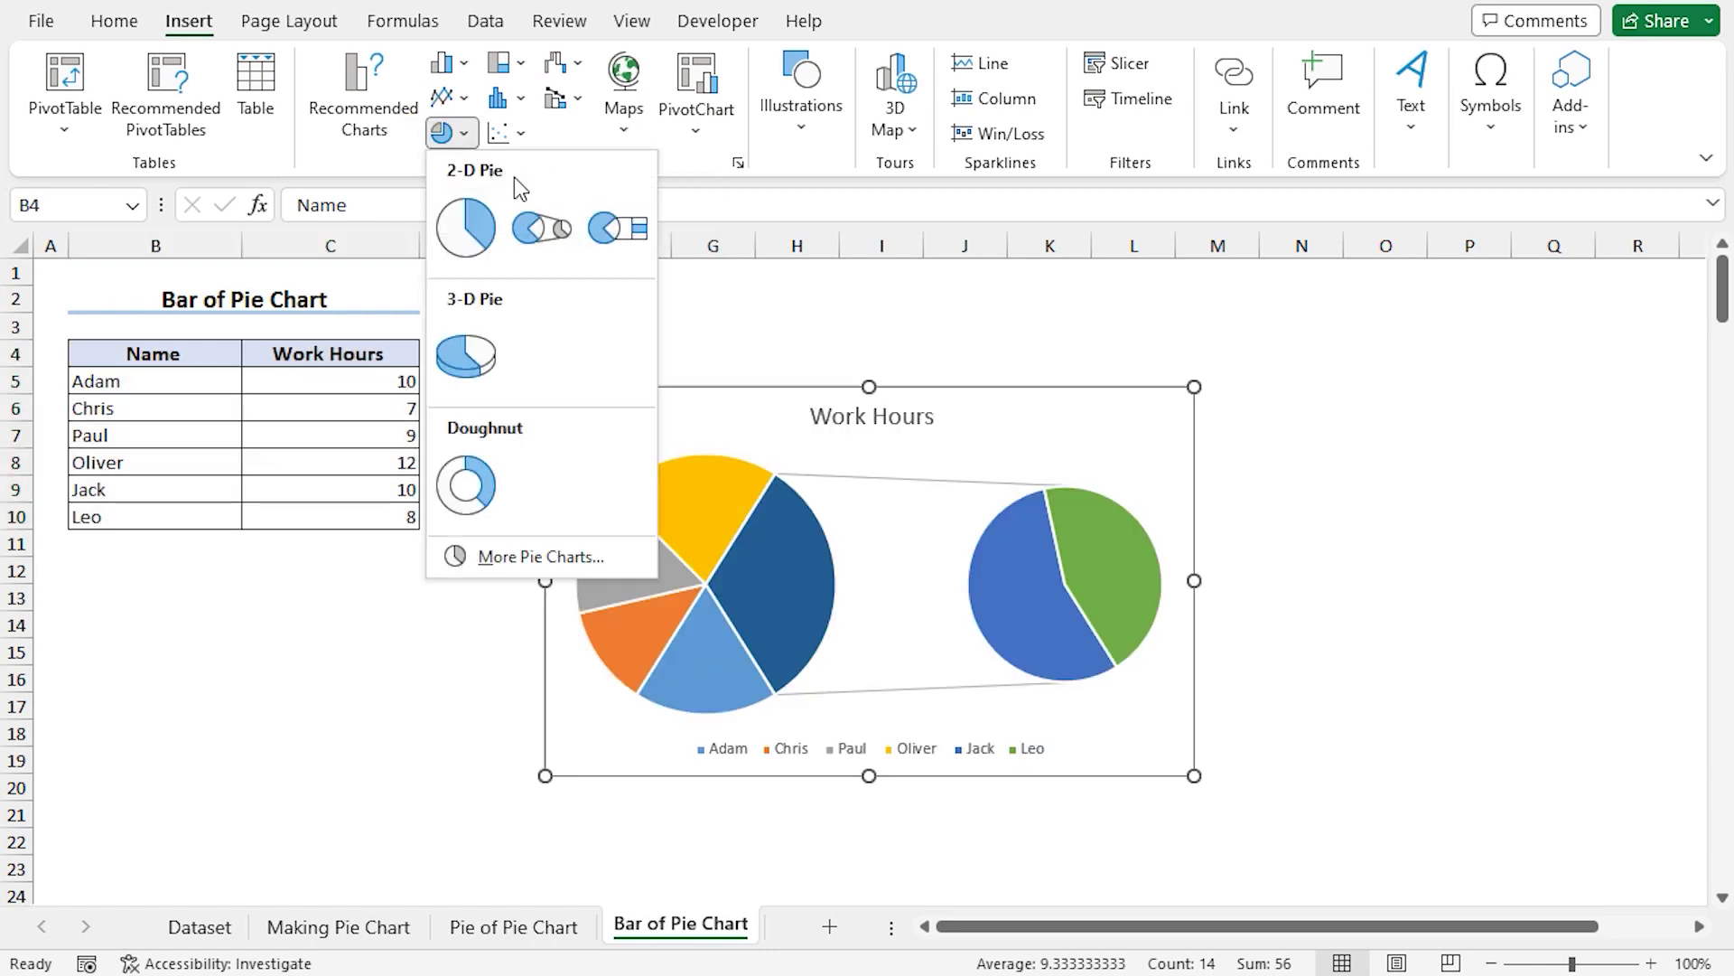
click(598, 230)
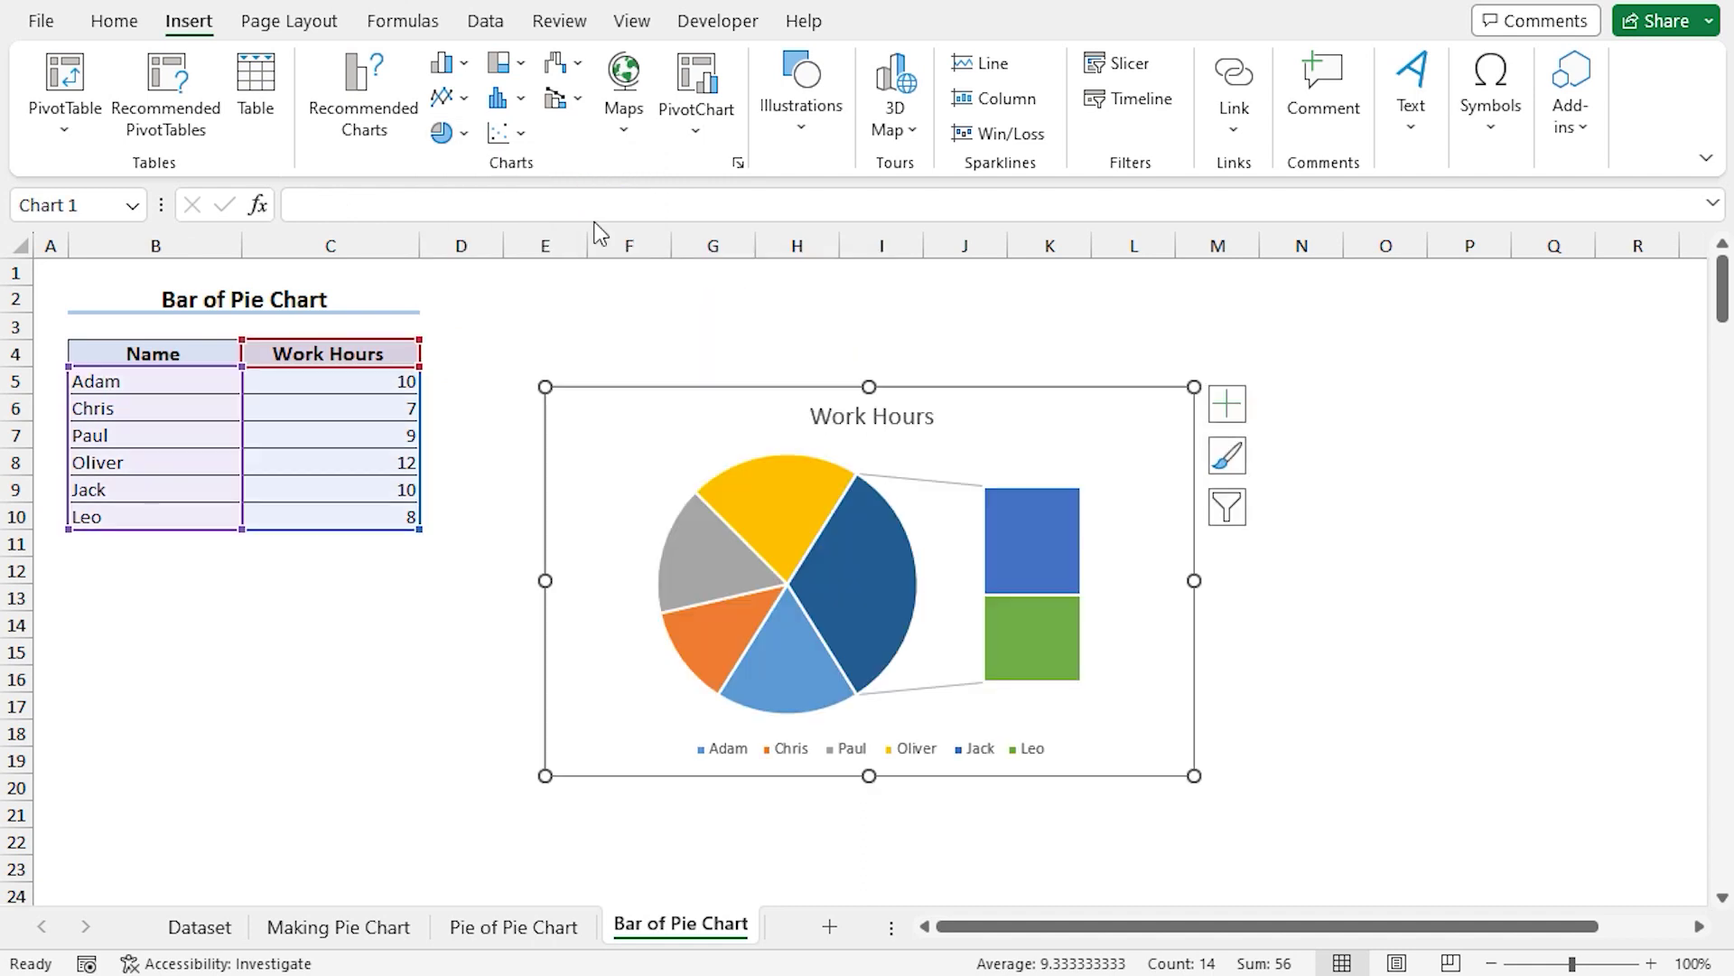
Add work-hour data labels to the bar-of-pie chart at the Outside End position
click(1231, 403)
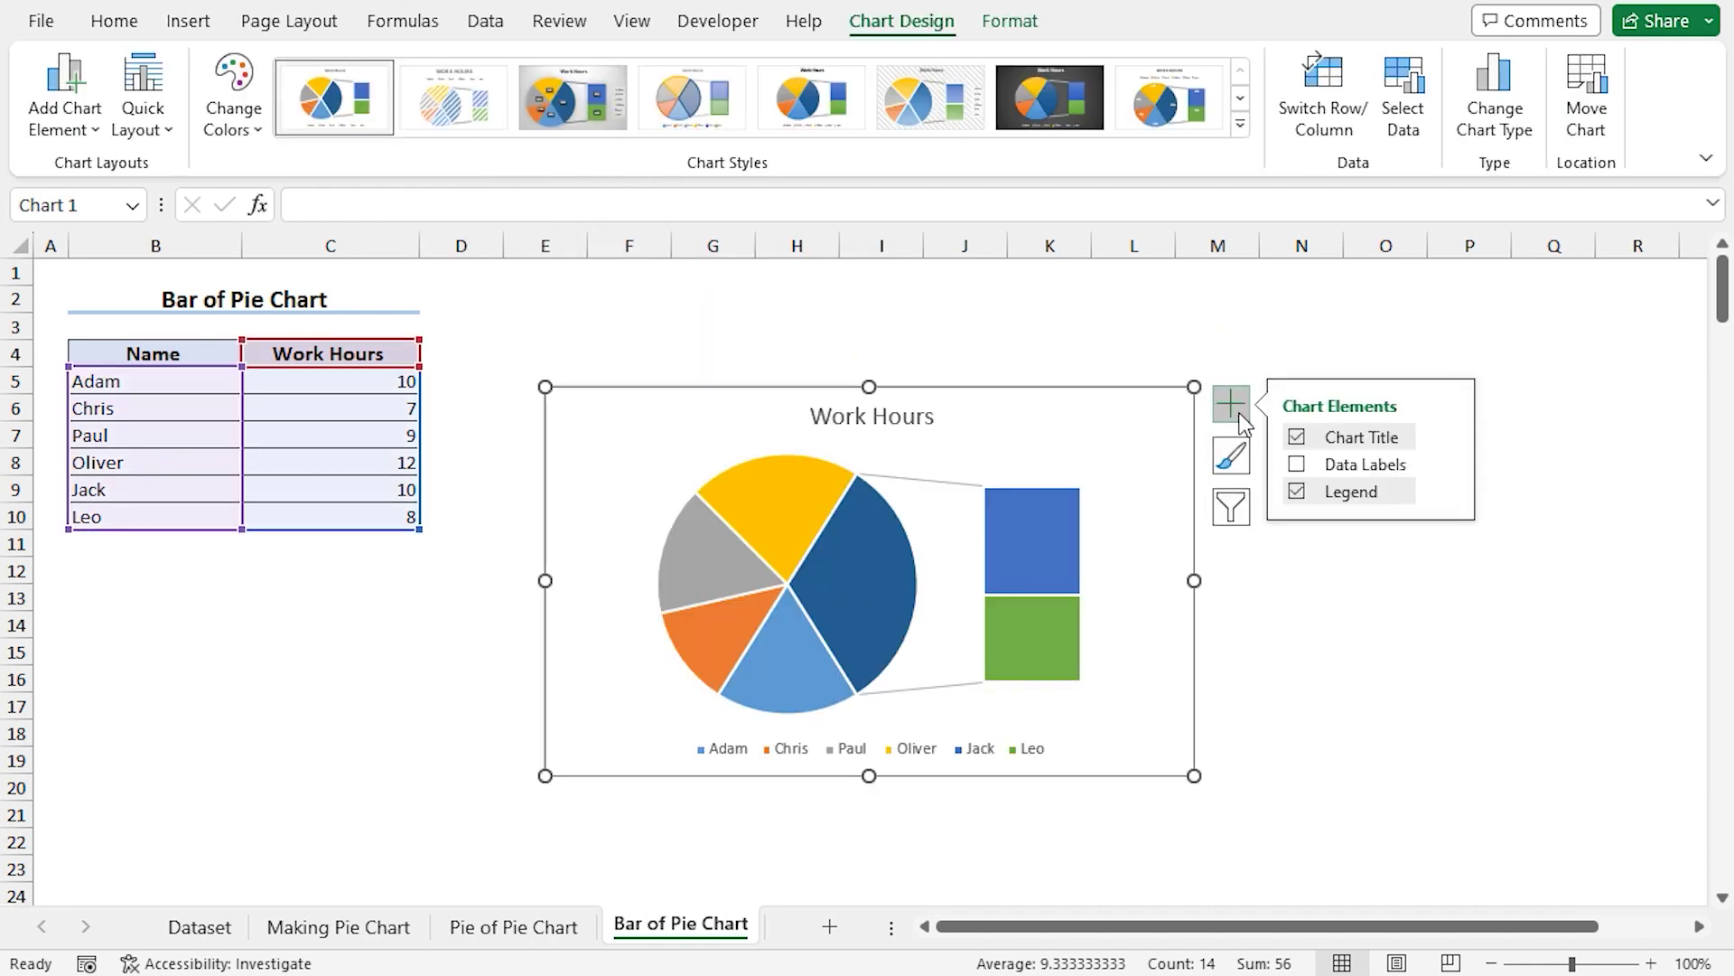
click(1299, 465)
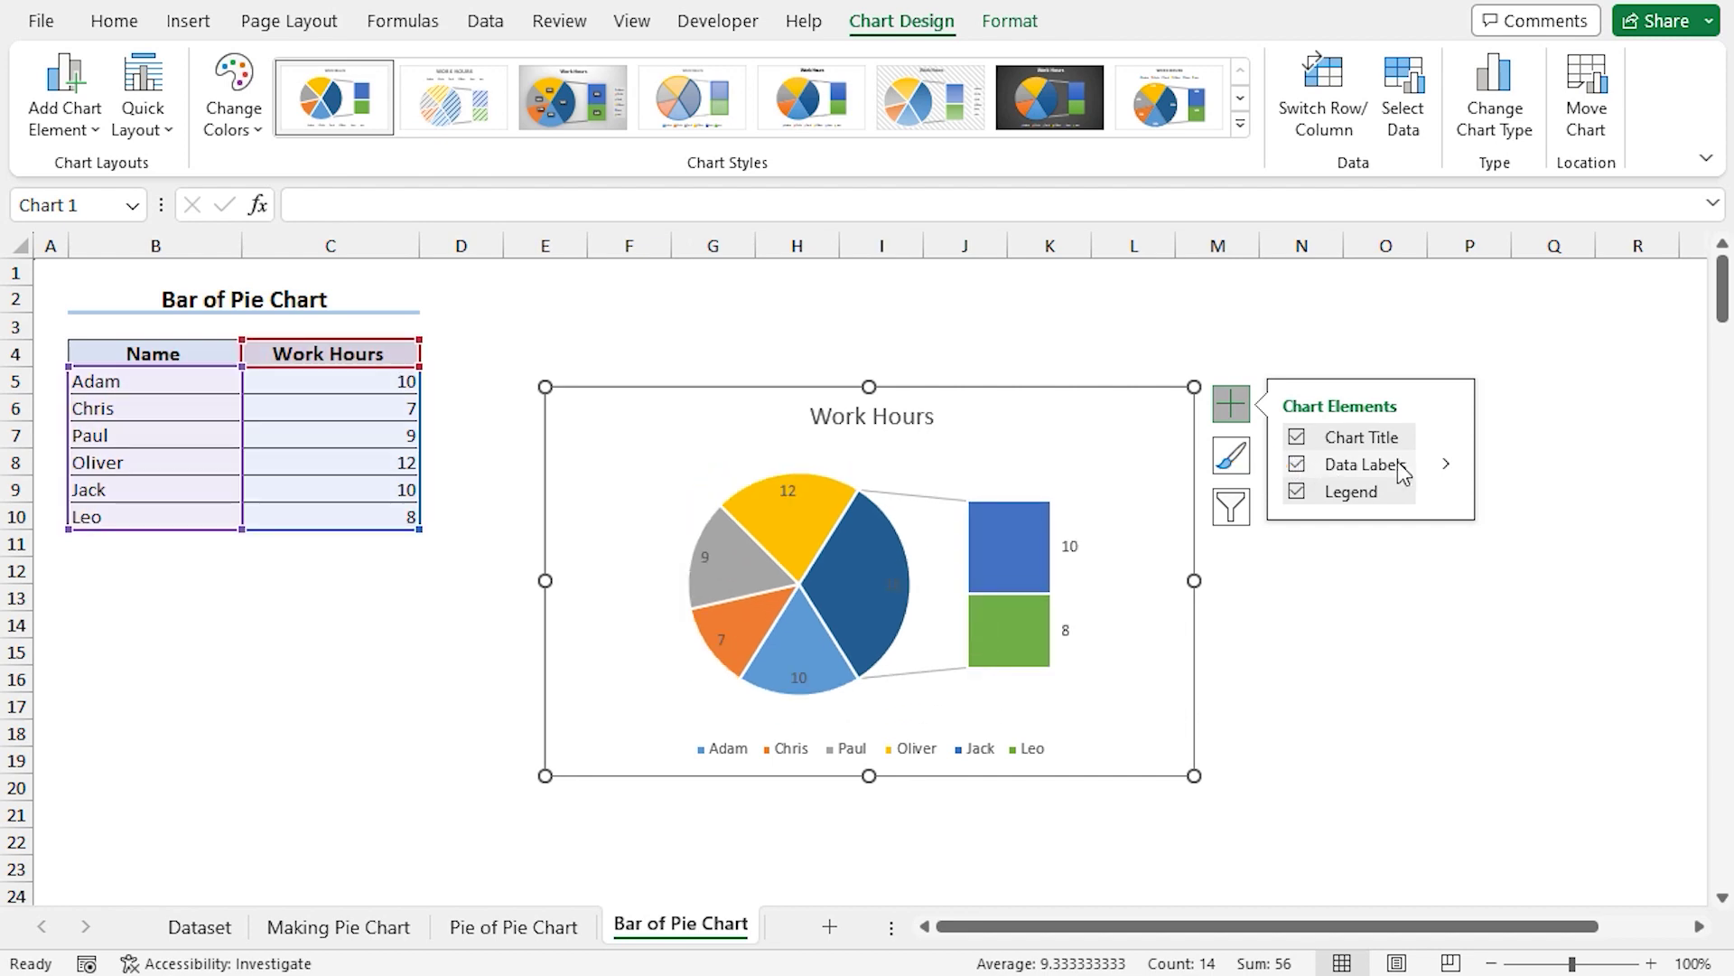
click(1445, 464)
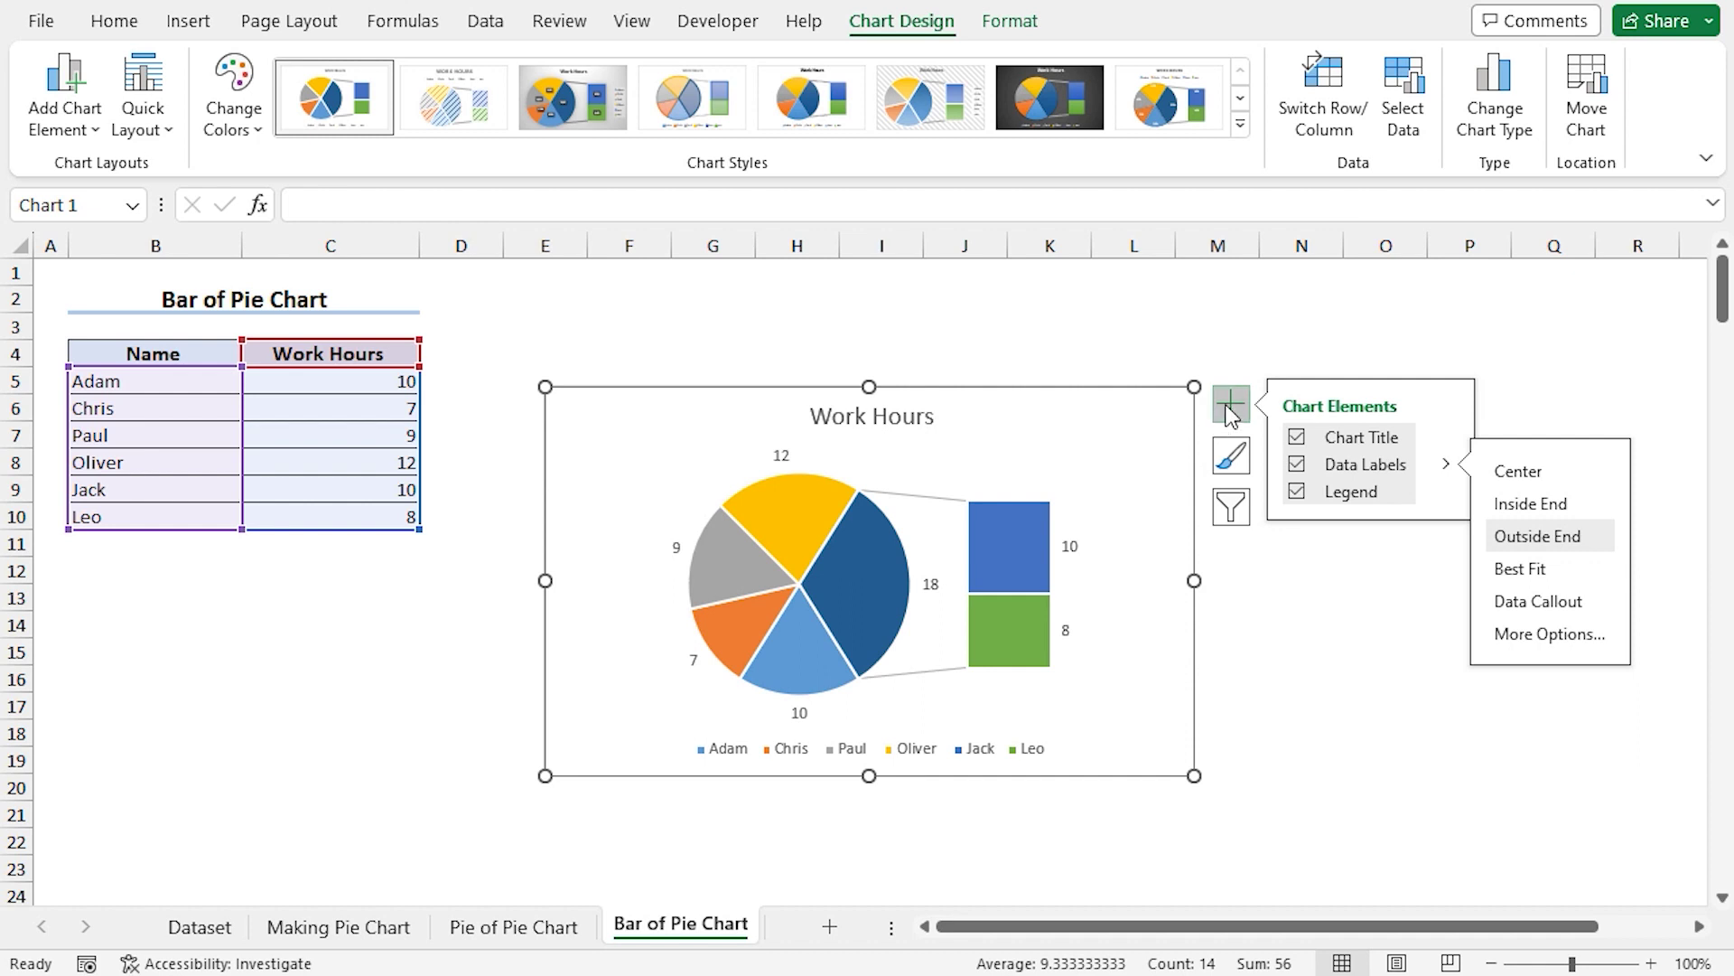
click(1231, 406)
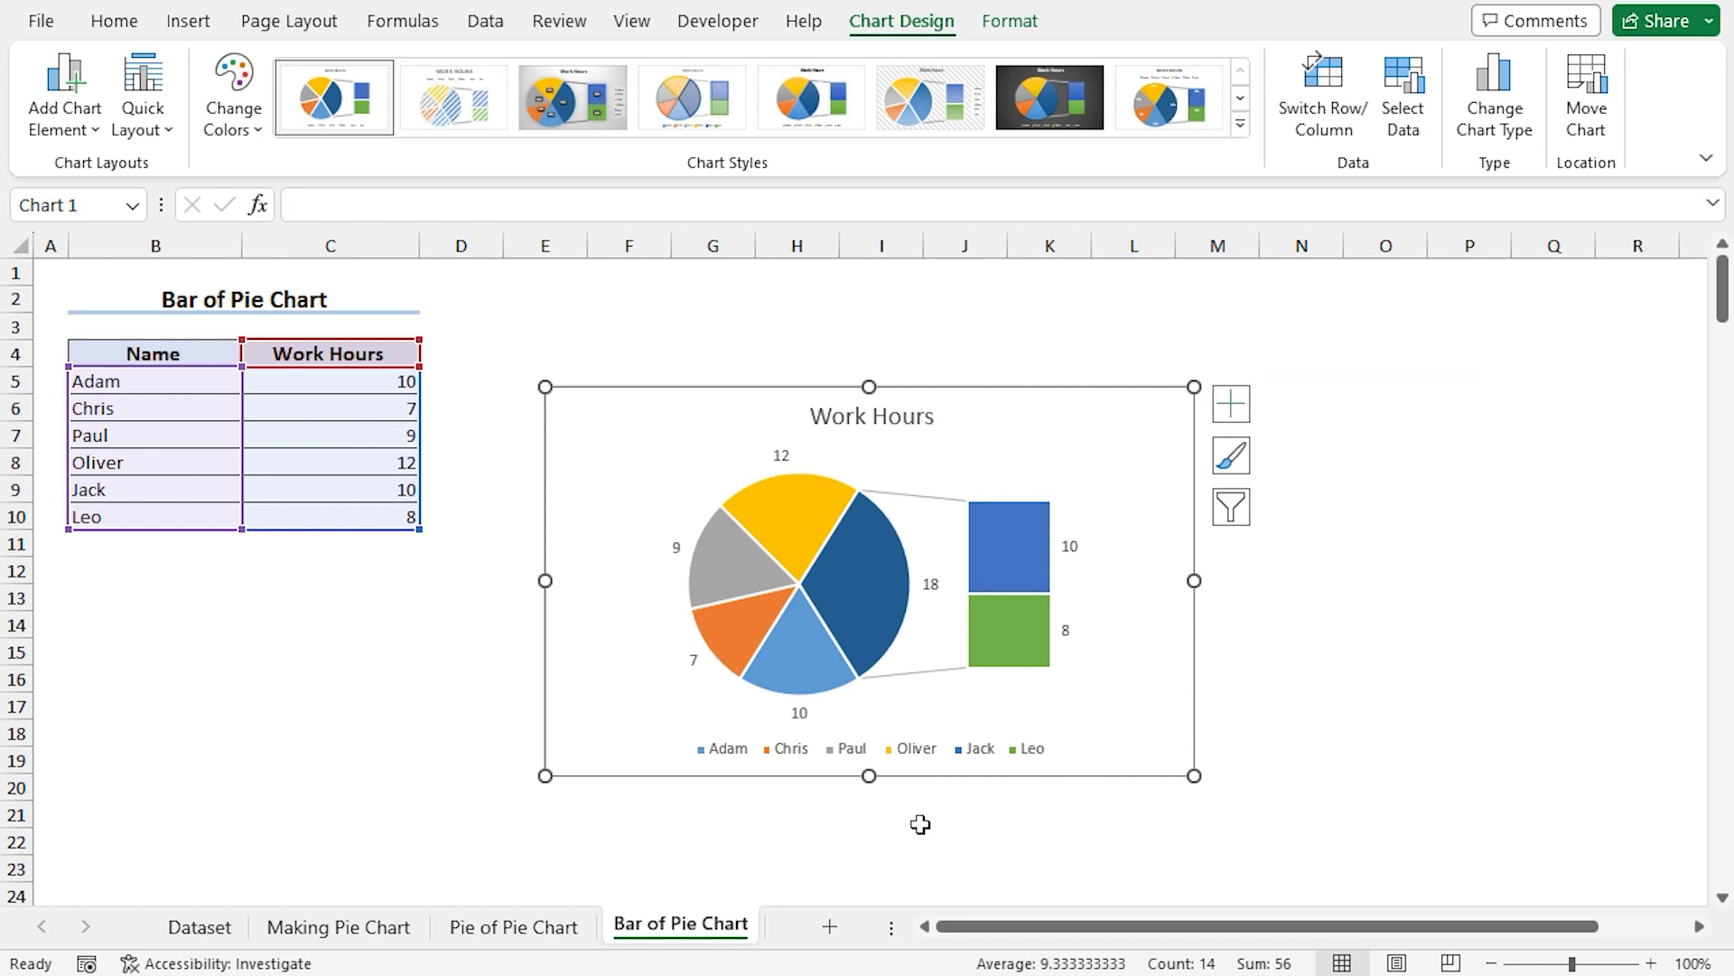